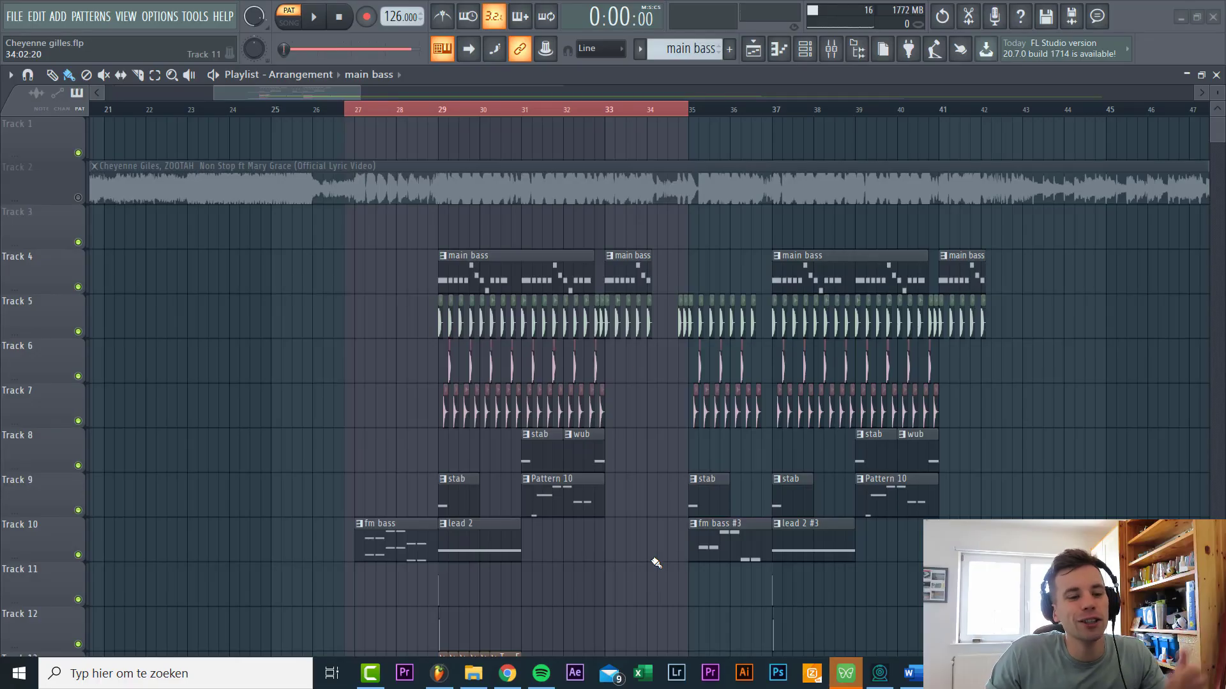
# Open the first main bass pattern in the piano roll and play it to examine its notes
pyautogui.doubleClick(529, 260)
pyautogui.click(314, 11)
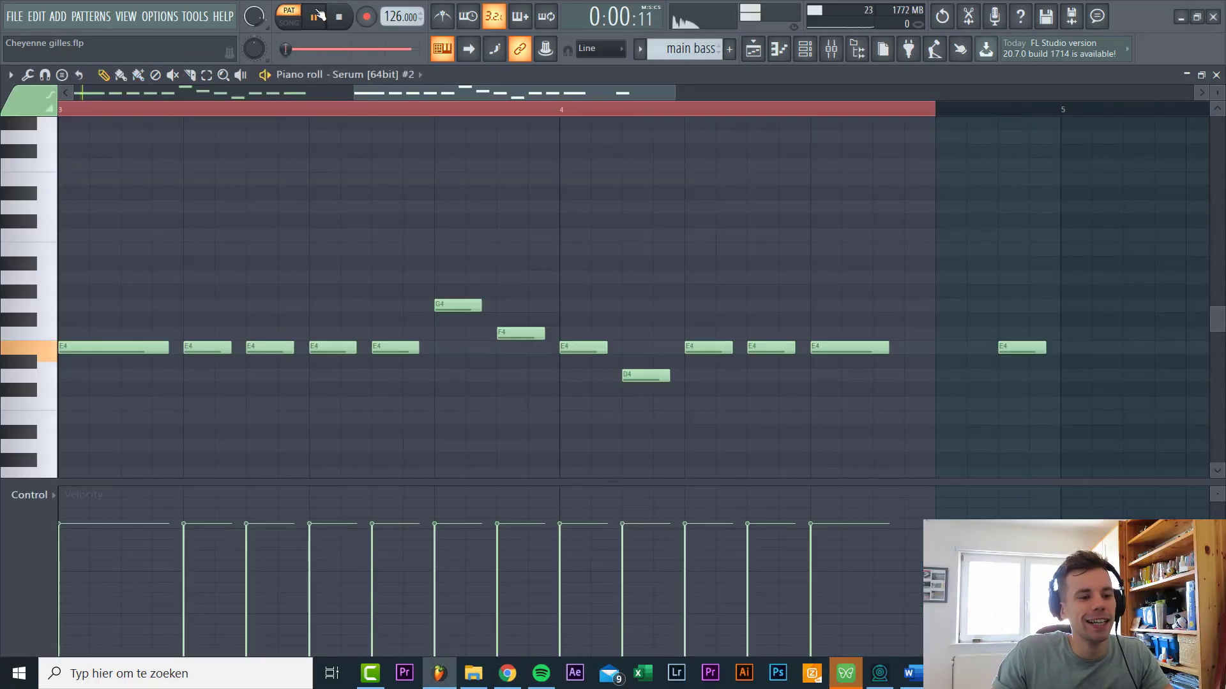
pyautogui.scroll(-3, 415, 240)
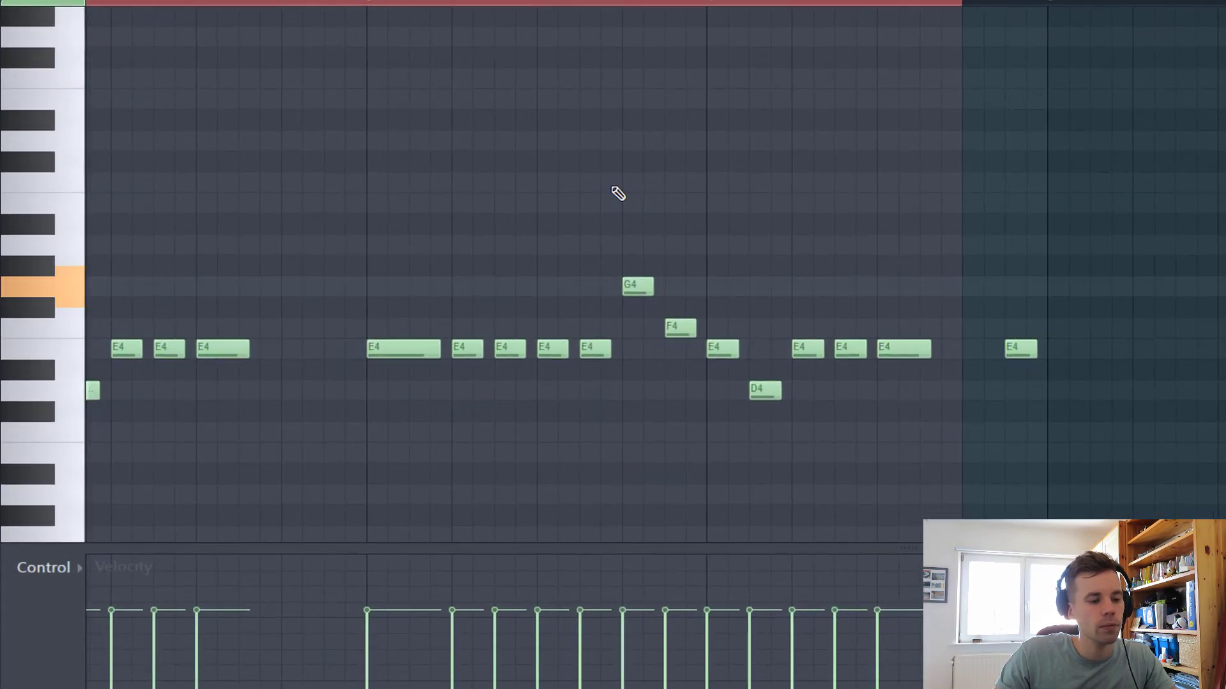
pyautogui.scroll(-2, 617, 195)
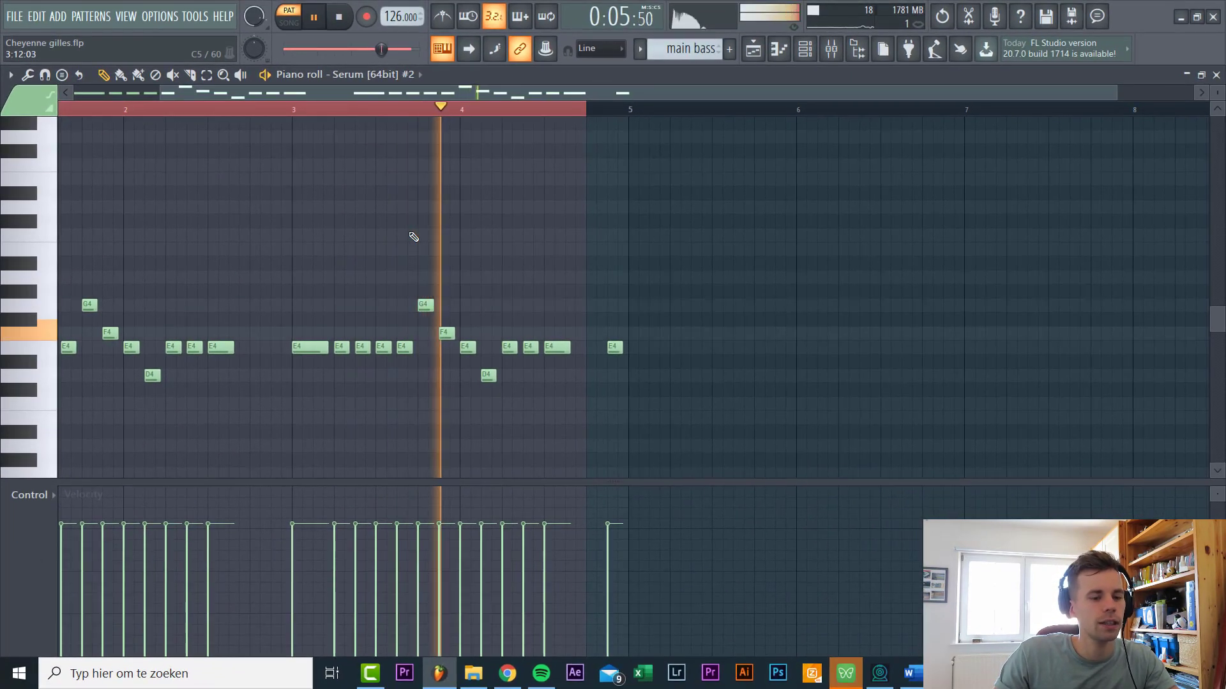
pyautogui.press('Escape')
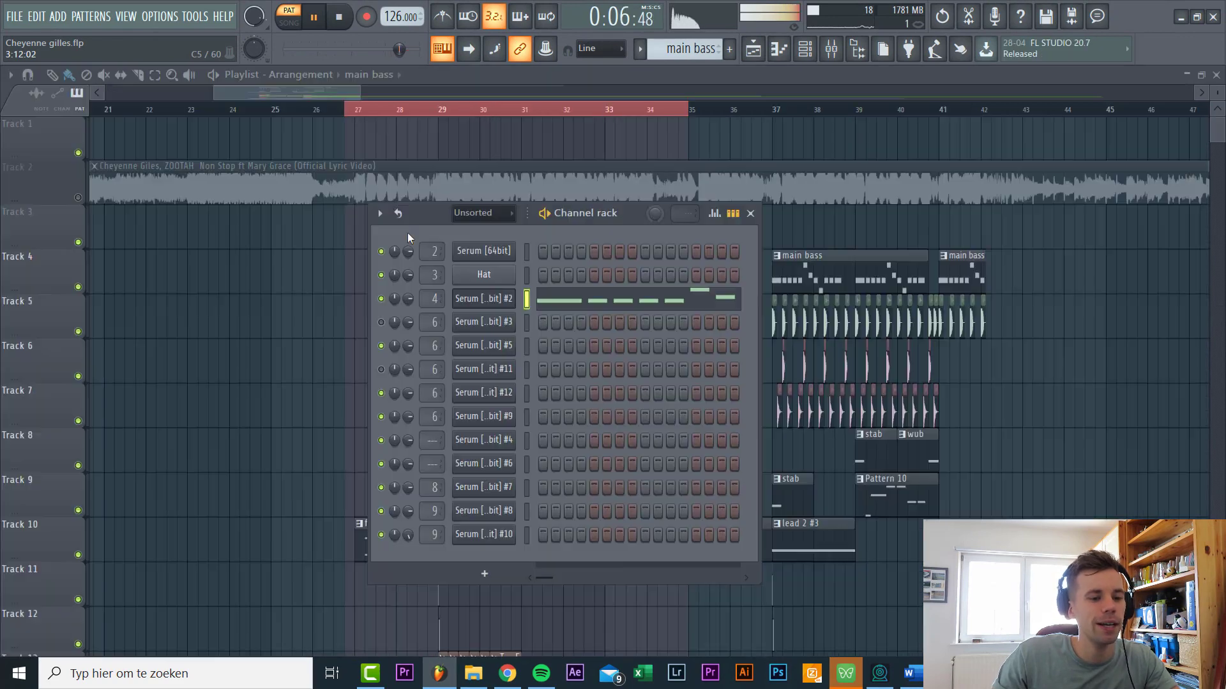
# Open the Serum #2 instrument from the channel rack and initialize its preset
pyautogui.click(499, 307)
pyautogui.click(803, 171)
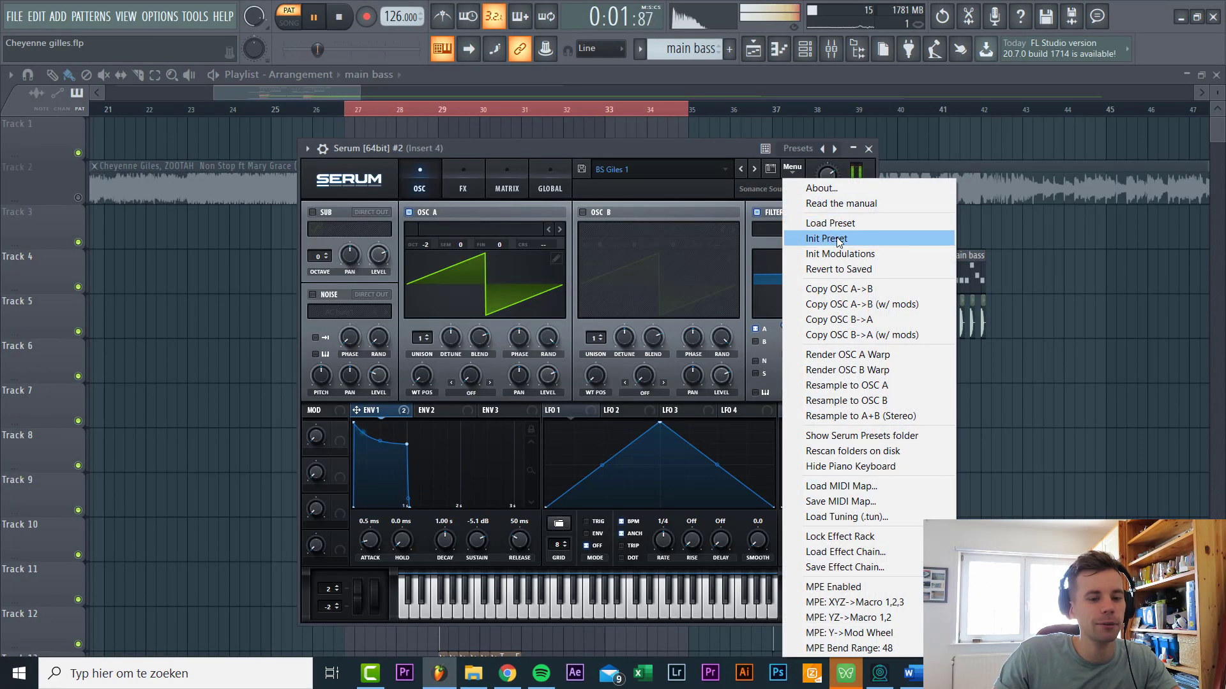
pyautogui.click(830, 235)
pyautogui.scroll(-2, 419, 244)
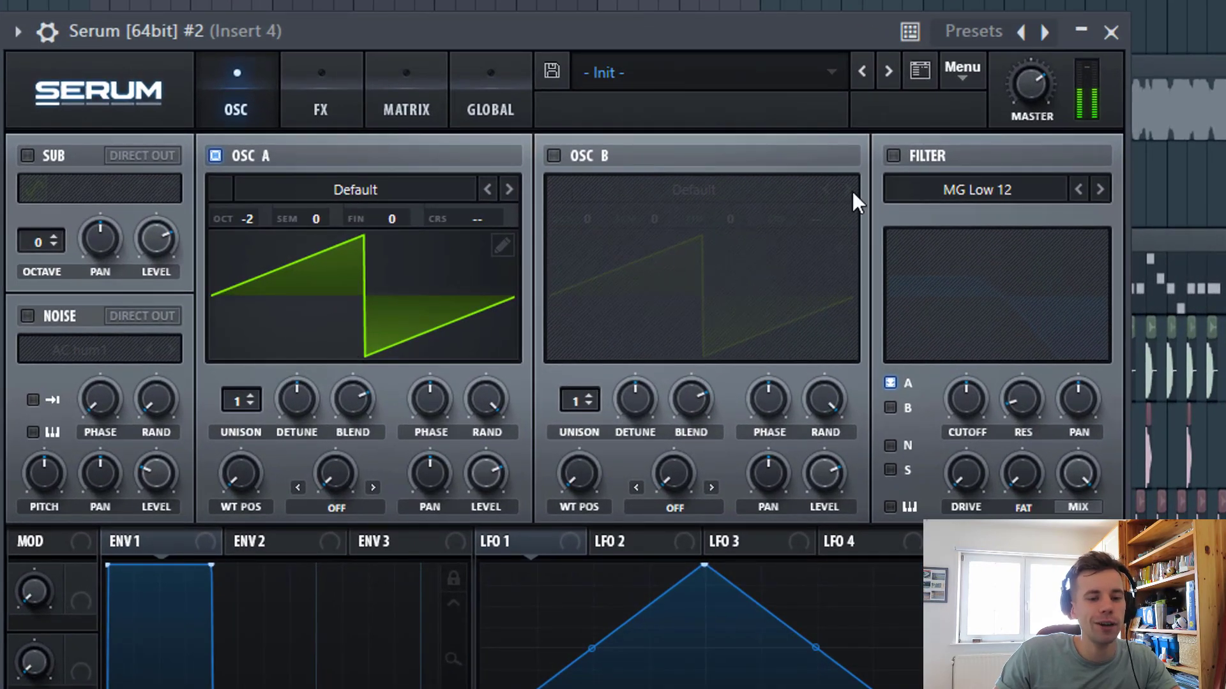
# Enable Serum's filter as MG Low 18, lower its cutoff to about 179 Hz, and raise its drive and fat
pyautogui.click(894, 155)
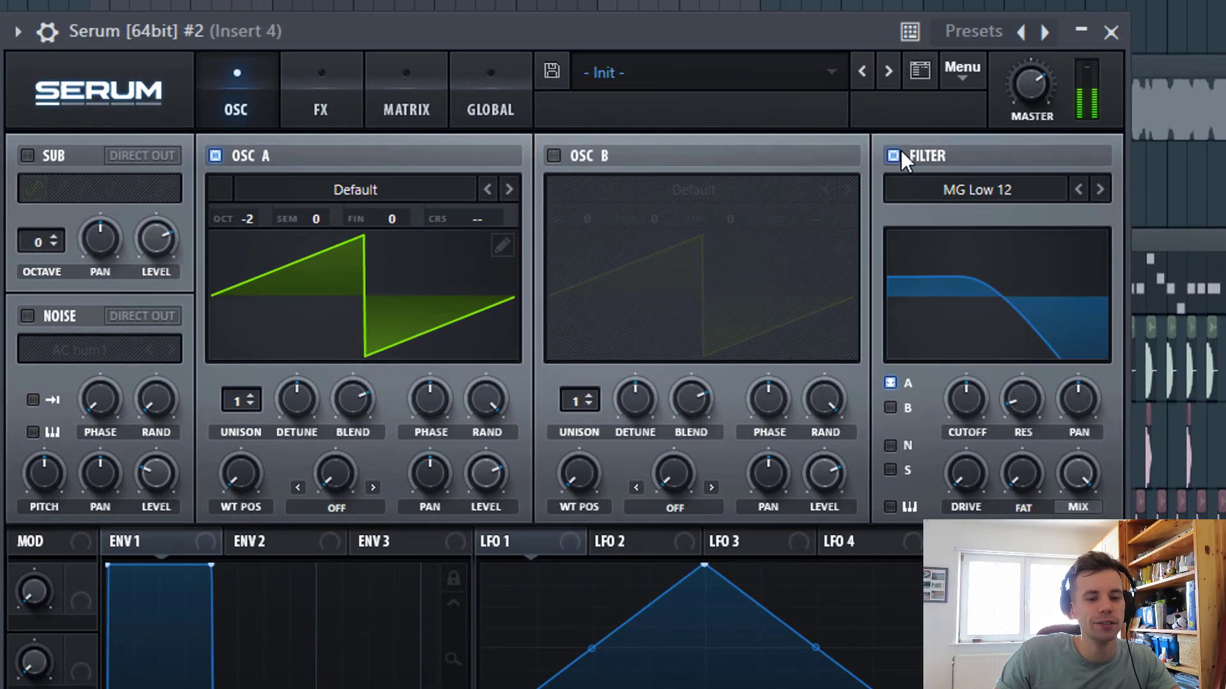
pyautogui.click(1099, 190)
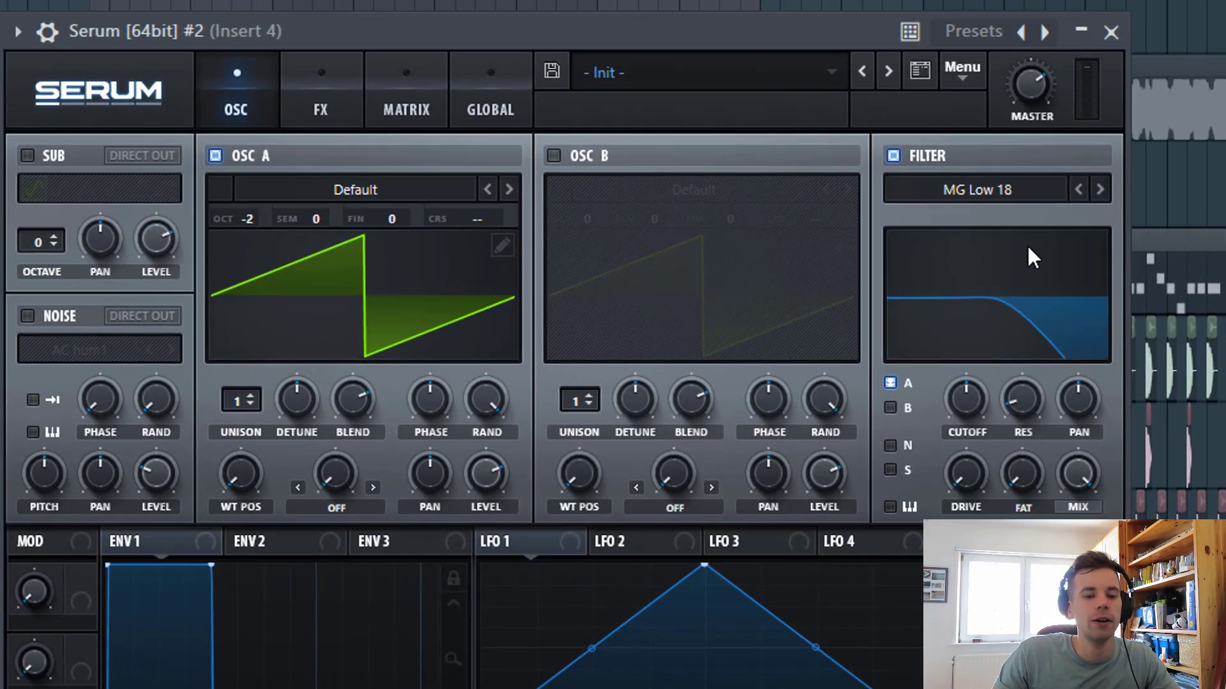
pyautogui.moveTo(965, 392); pyautogui.dragTo(937, 397)
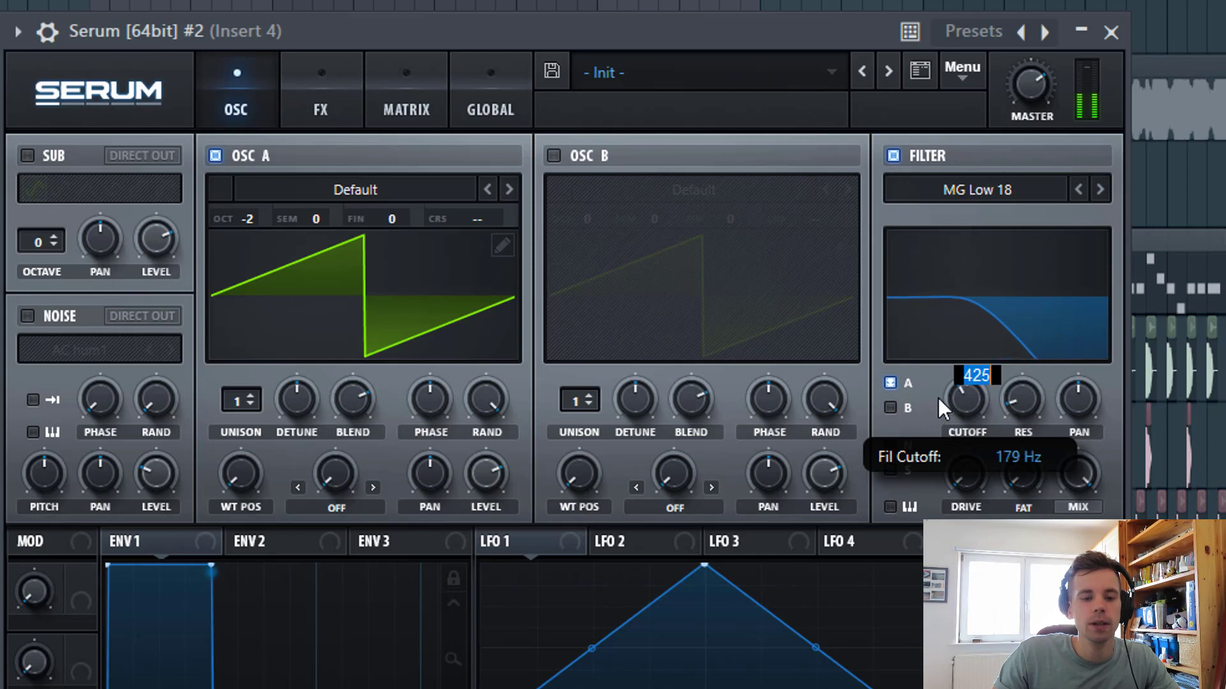
pyautogui.moveTo(967, 472); pyautogui.dragTo(969, 374)
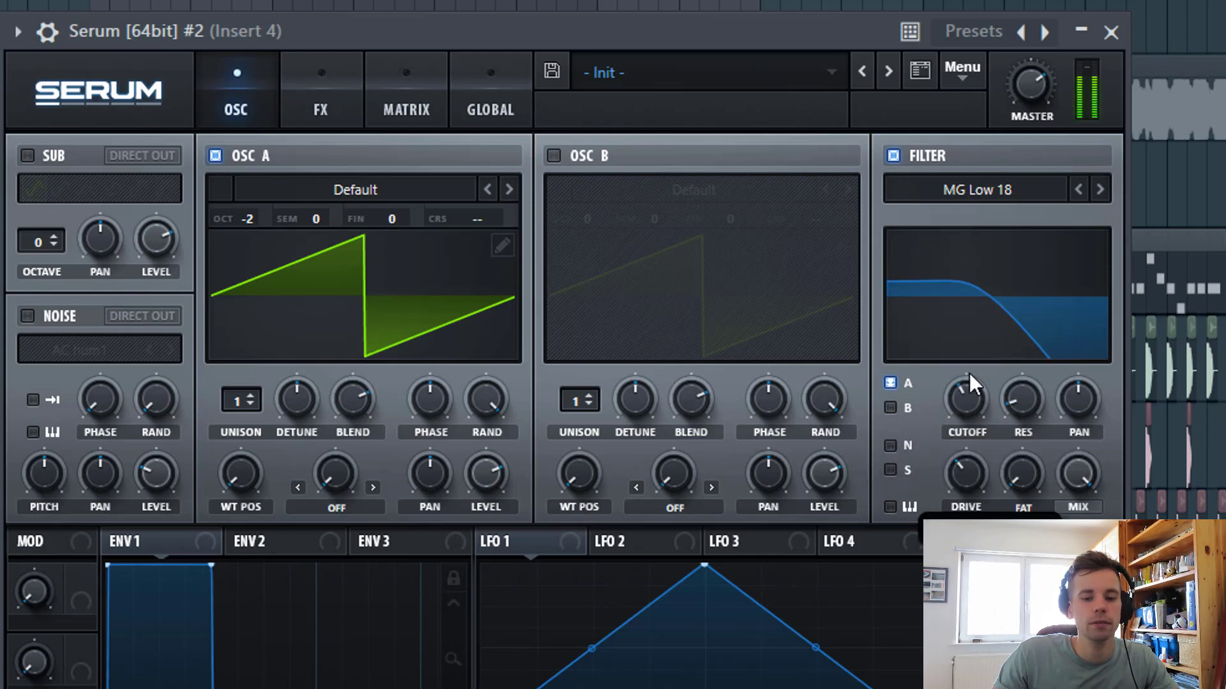
pyautogui.moveTo(1030, 488); pyautogui.dragTo(1032, 372)
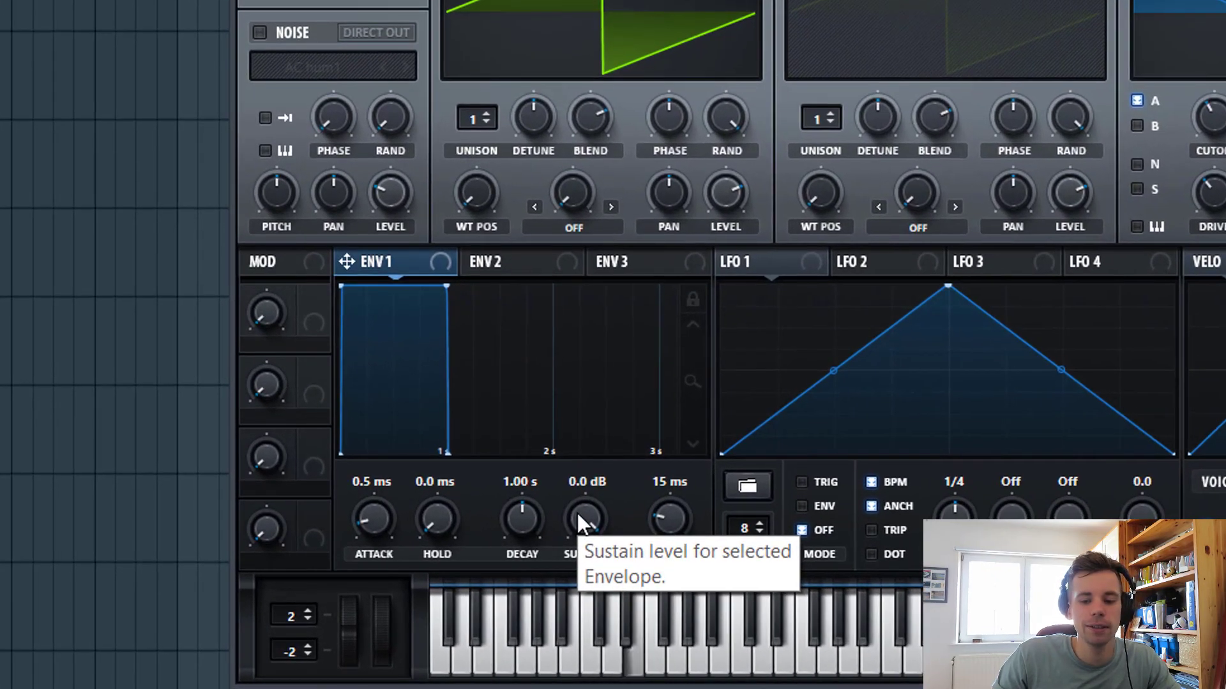
# Set the ENV 1 sustain to -5.1 dB and its release to 71 ms
pyautogui.moveTo(577, 512); pyautogui.dragTo(563, 572)
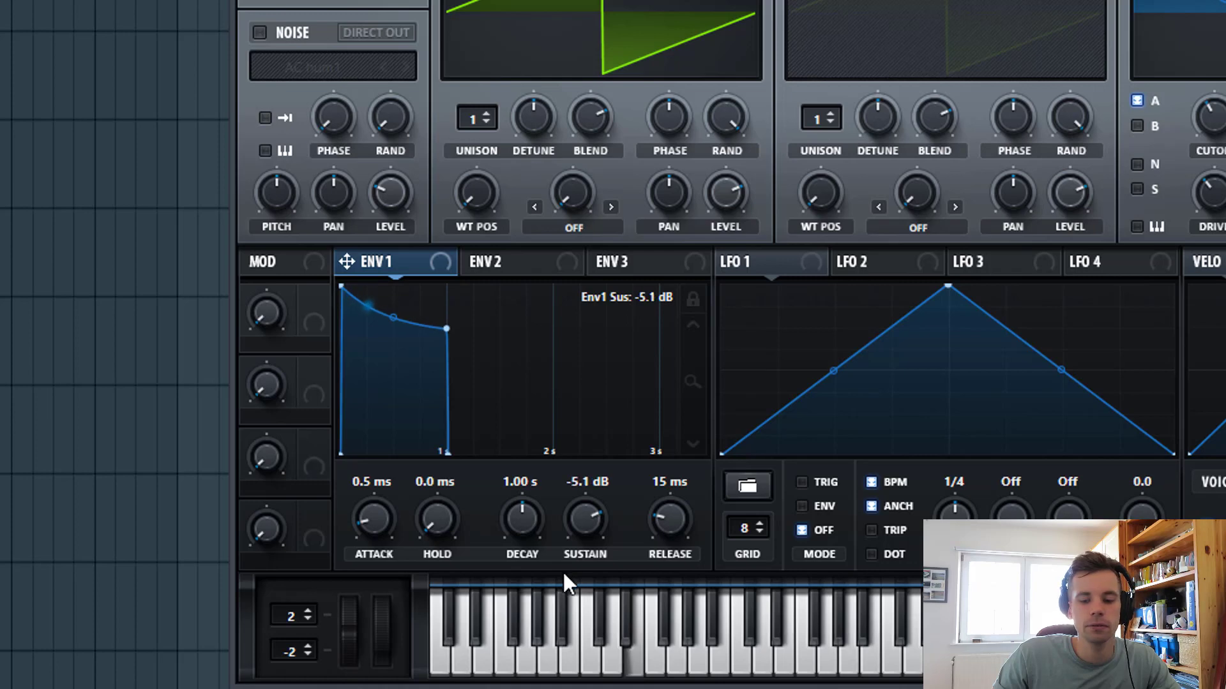
pyautogui.scroll(5, 671, 507)
pyautogui.scroll(-2, 671, 506)
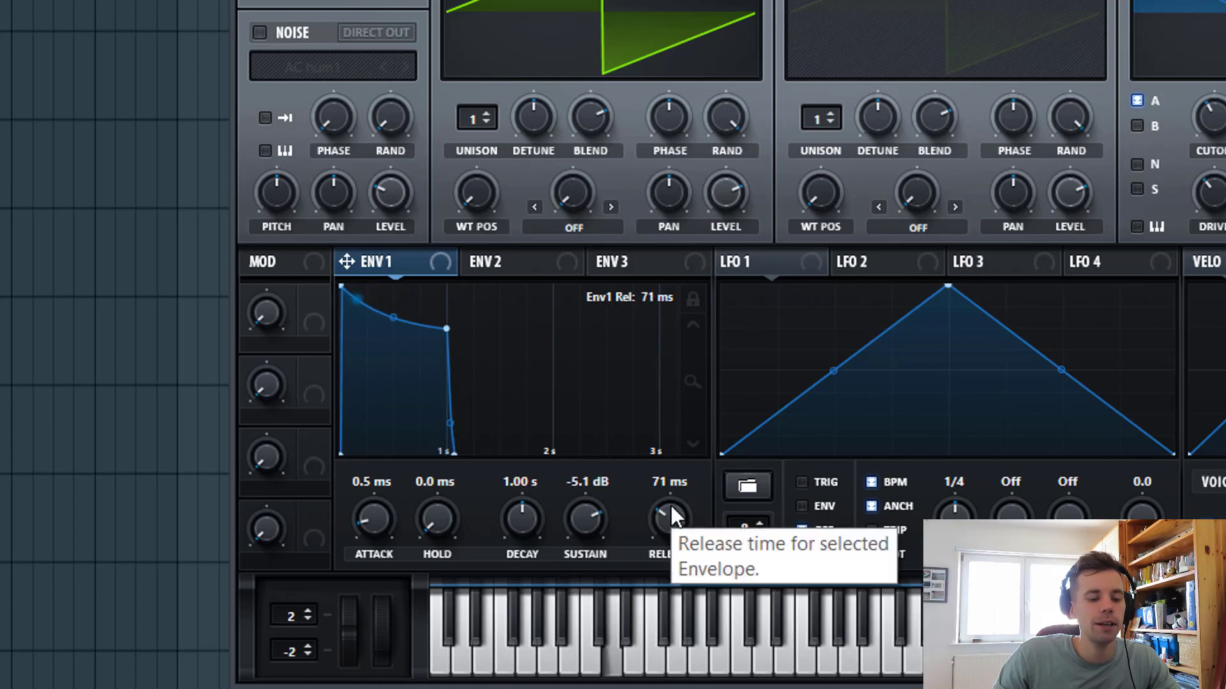
# Assign ENV 1 to the filter cutoff and fine-tune the modulation amount together with the cutoff
pyautogui.moveTo(381, 259); pyautogui.dragTo(1176, 138)
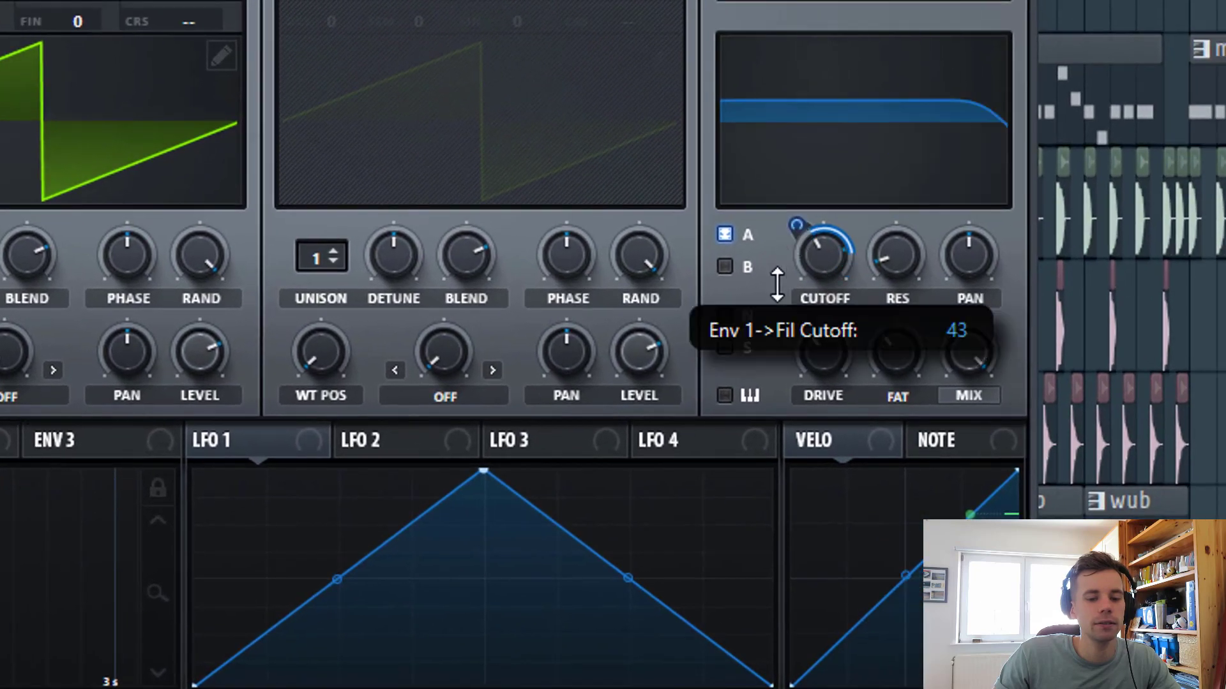
pyautogui.moveTo(777, 284); pyautogui.dragTo(769, 312)
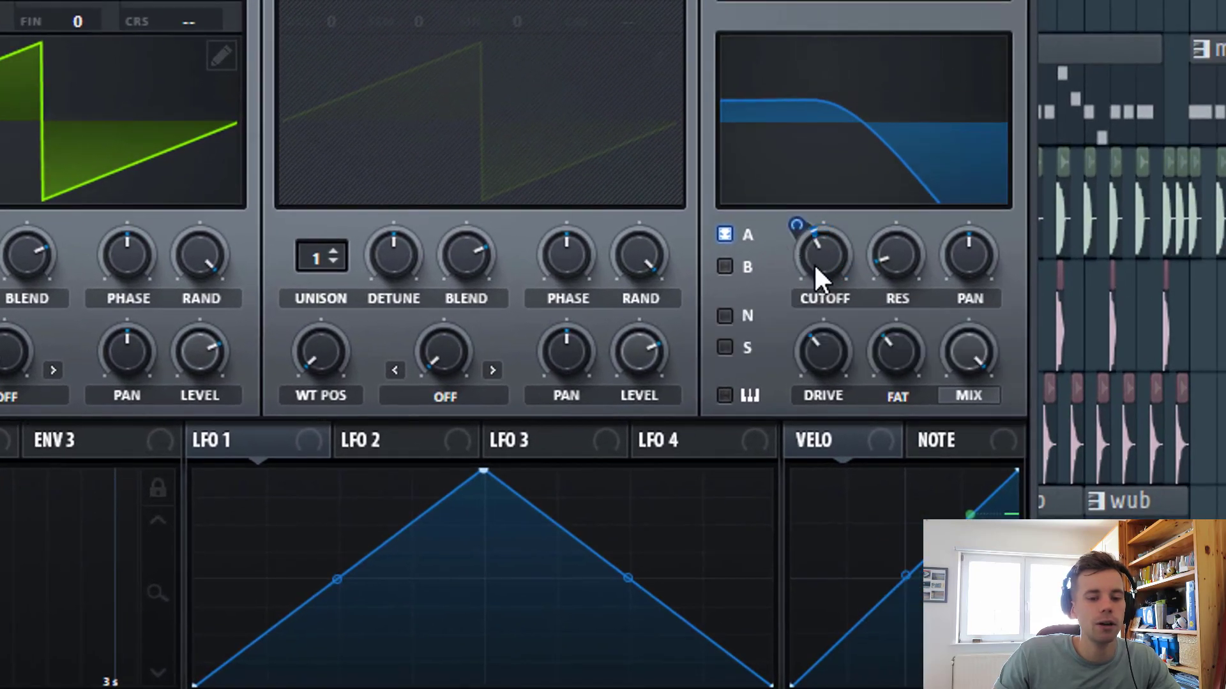
pyautogui.moveTo(812, 266); pyautogui.dragTo(803, 275)
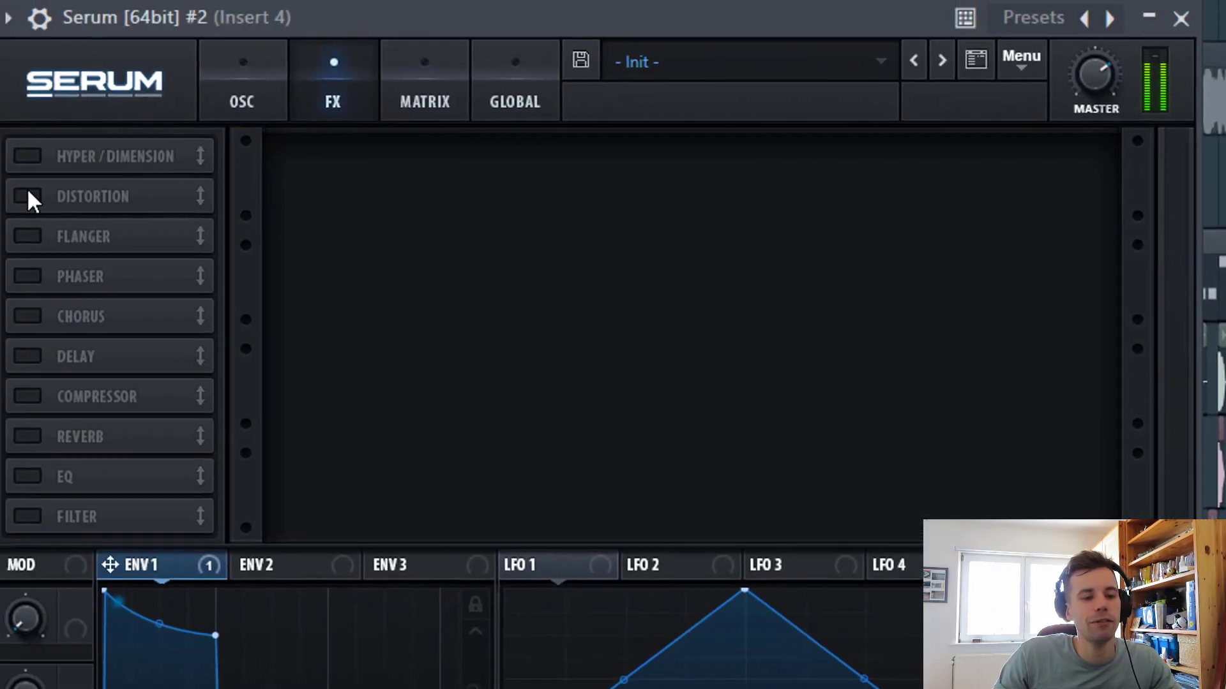
# Enable the distortion effect, choose HardClip, and raise its drive to about 70%
pyautogui.click(32, 197)
pyautogui.click(577, 208)
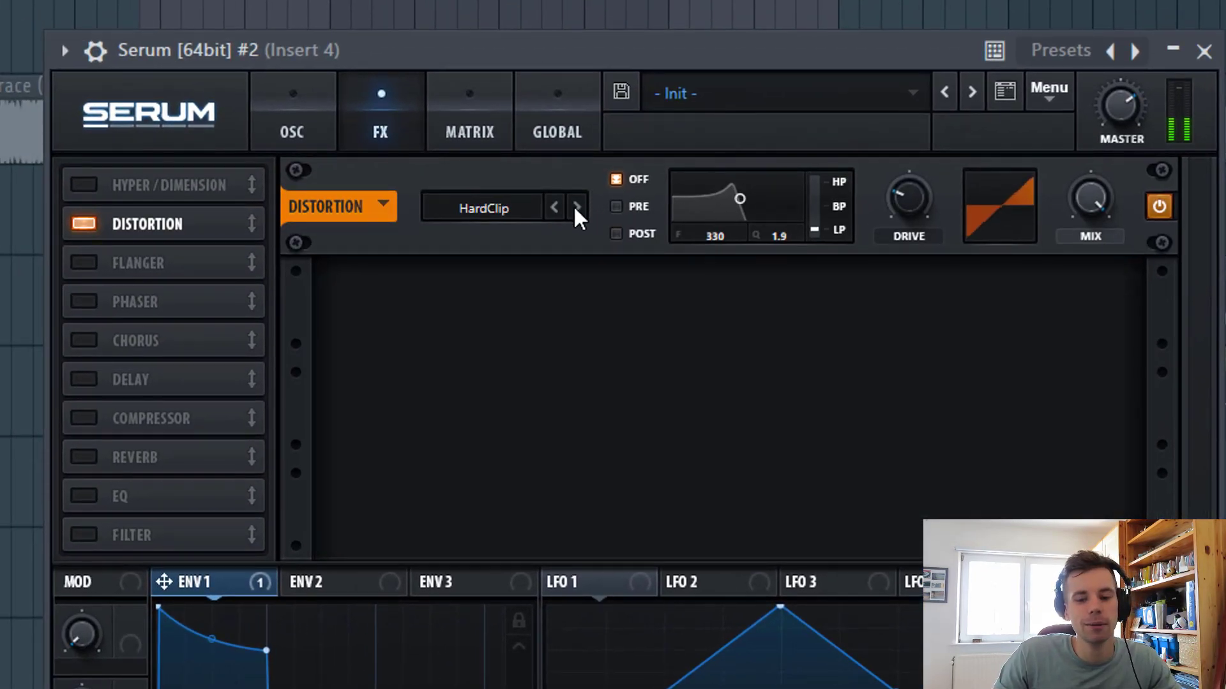
pyautogui.moveTo(901, 215); pyautogui.dragTo(919, 96)
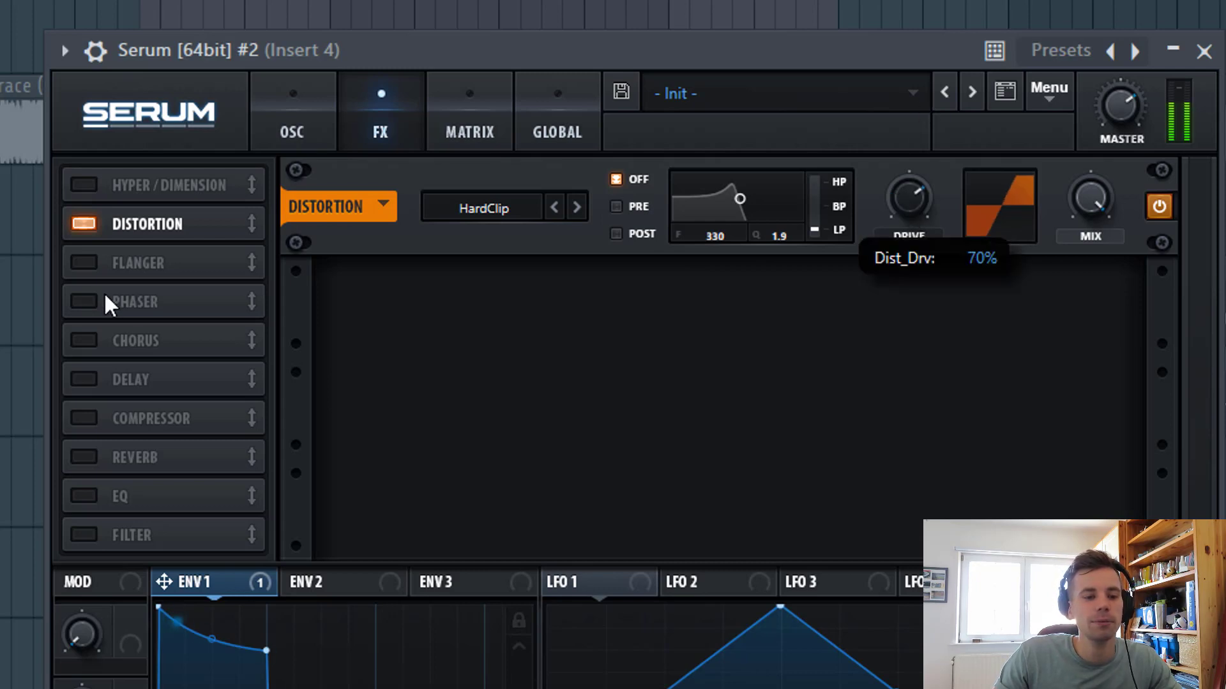
# Add a filter effect directly after the distortion and set its type to MG Low 12
pyautogui.click(97, 538)
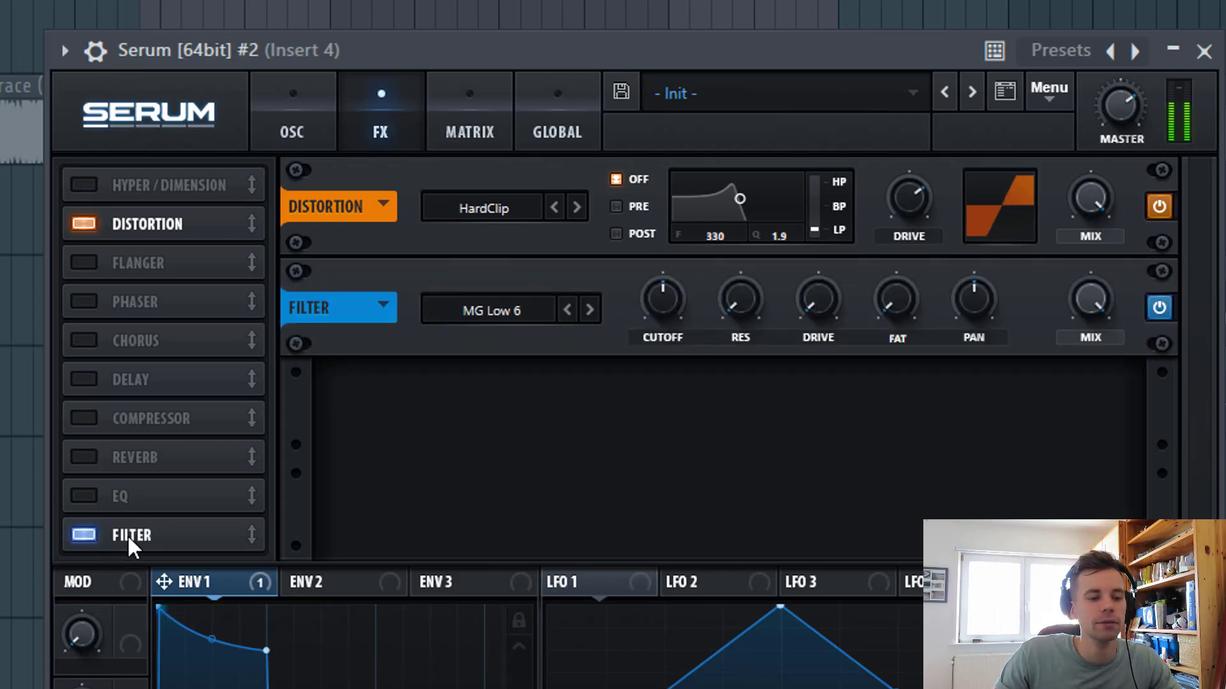
pyautogui.moveTo(129, 543); pyautogui.dragTo(146, 263)
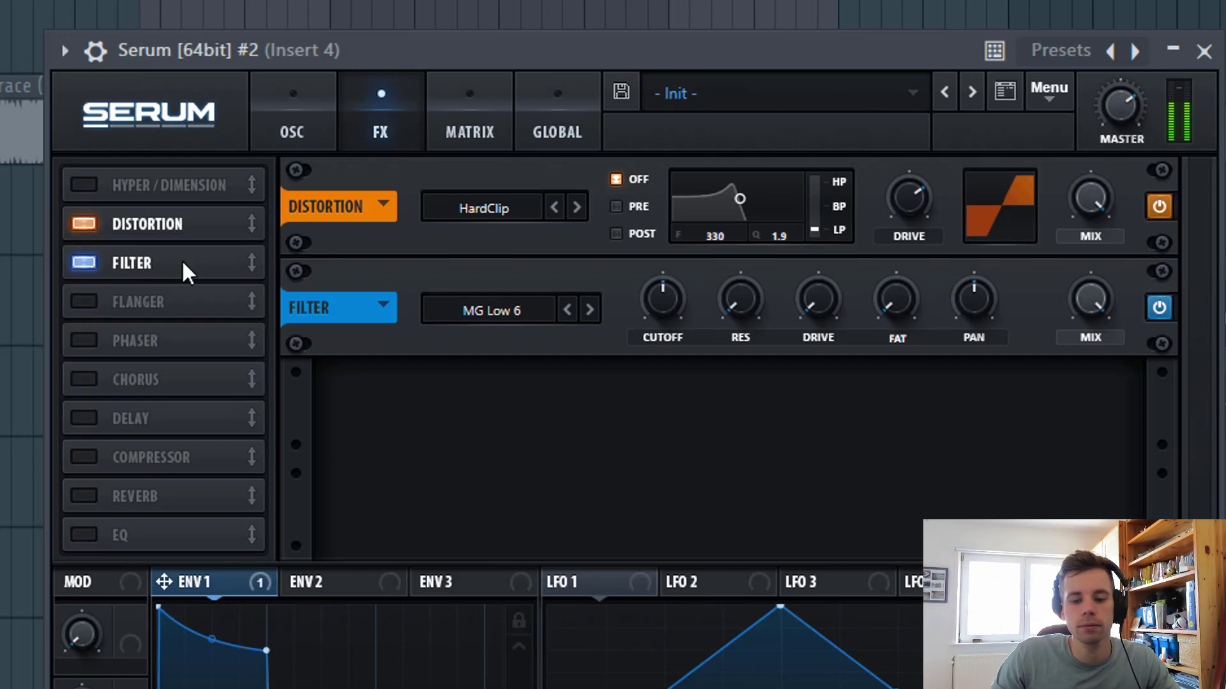
pyautogui.click(591, 308)
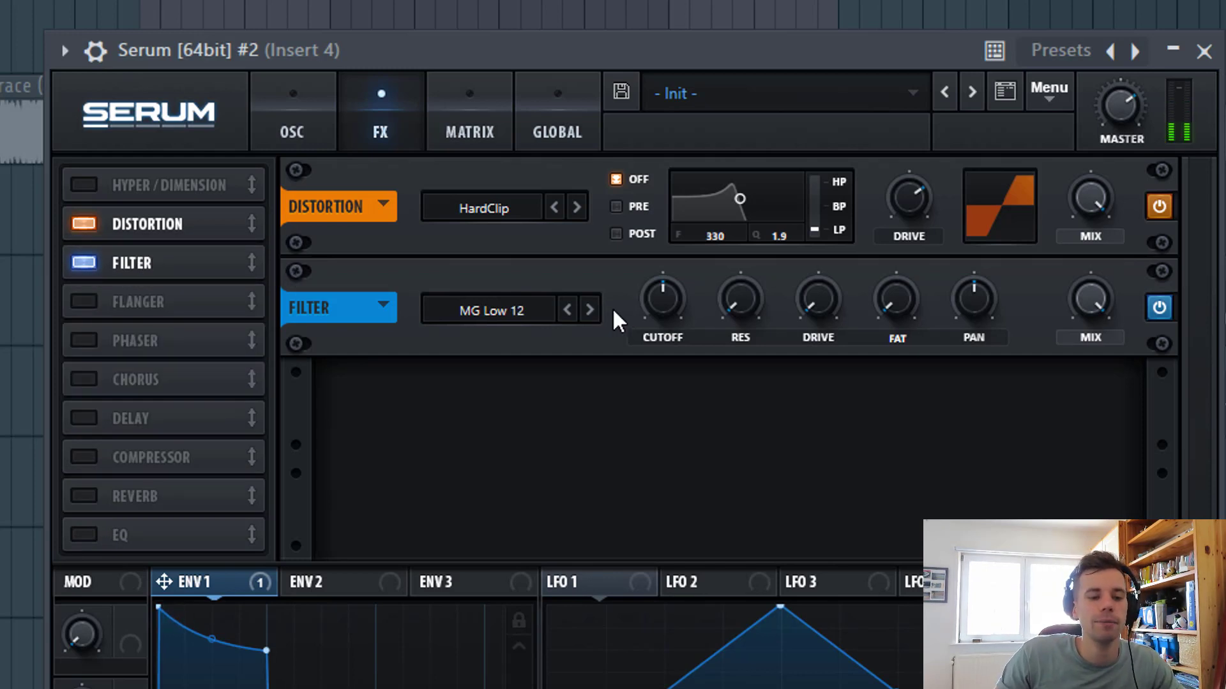
# Modulate the effect filter's lowered cutoff with ENV 1 and raise its drive to about 24%
pyautogui.moveTo(634, 305); pyautogui.dragTo(635, 334)
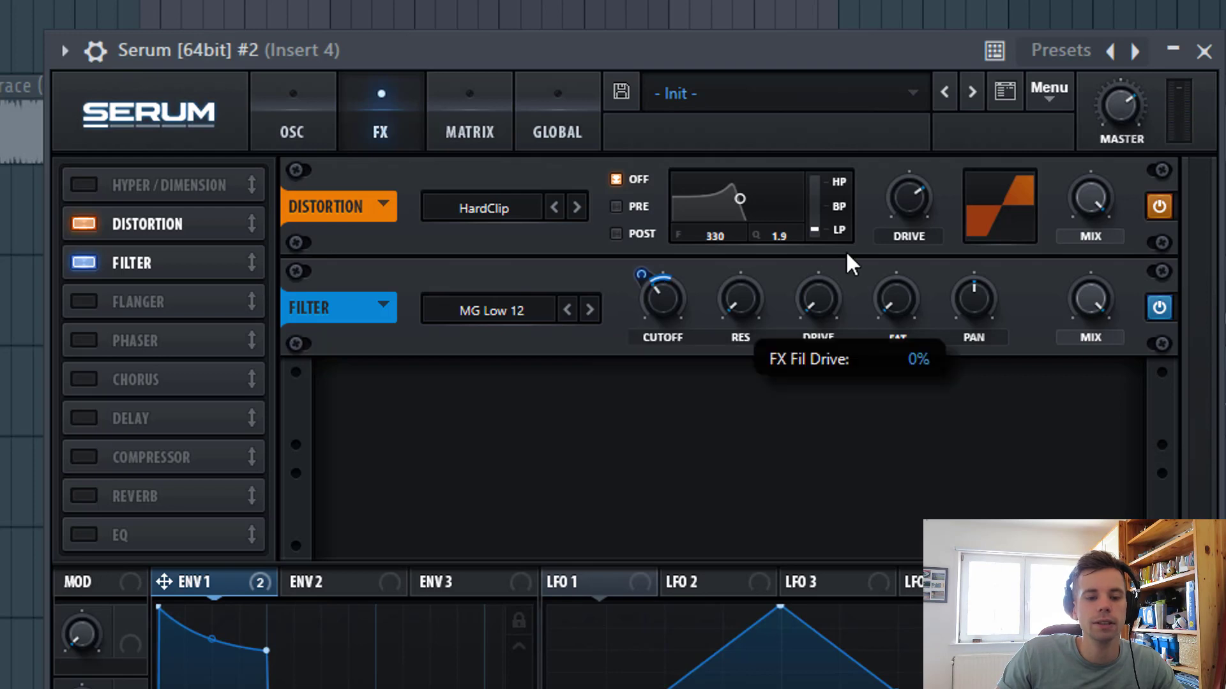
pyautogui.moveTo(820, 301); pyautogui.dragTo(839, 249)
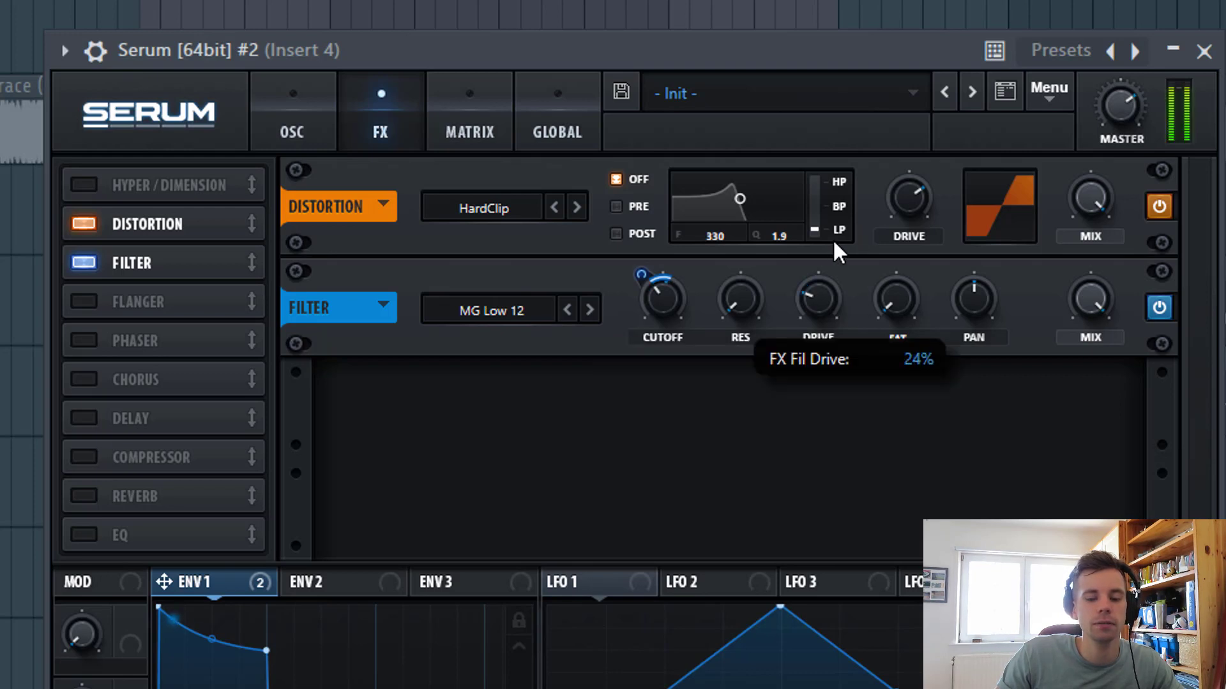
pyautogui.moveTo(834, 242); pyautogui.dragTo(830, 245)
# Enable the compressor effect, place it directly after the filter, and raise its gain slightly
pyautogui.click(134, 452)
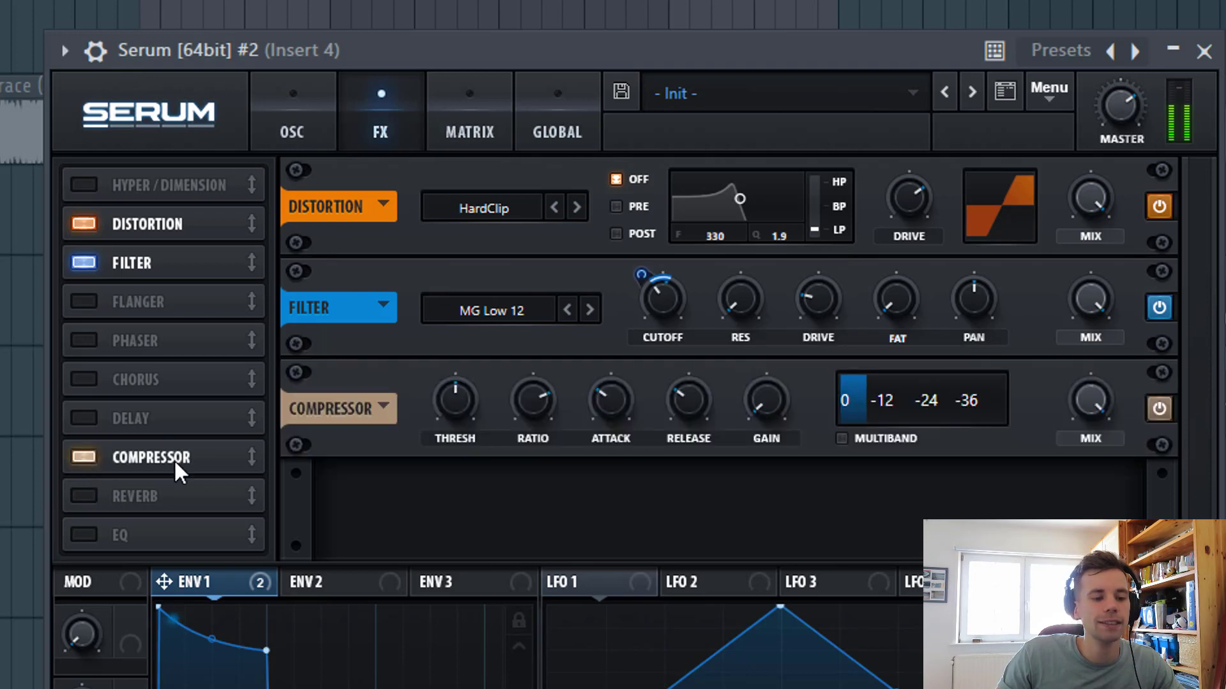
pyautogui.moveTo(177, 465); pyautogui.dragTo(187, 308)
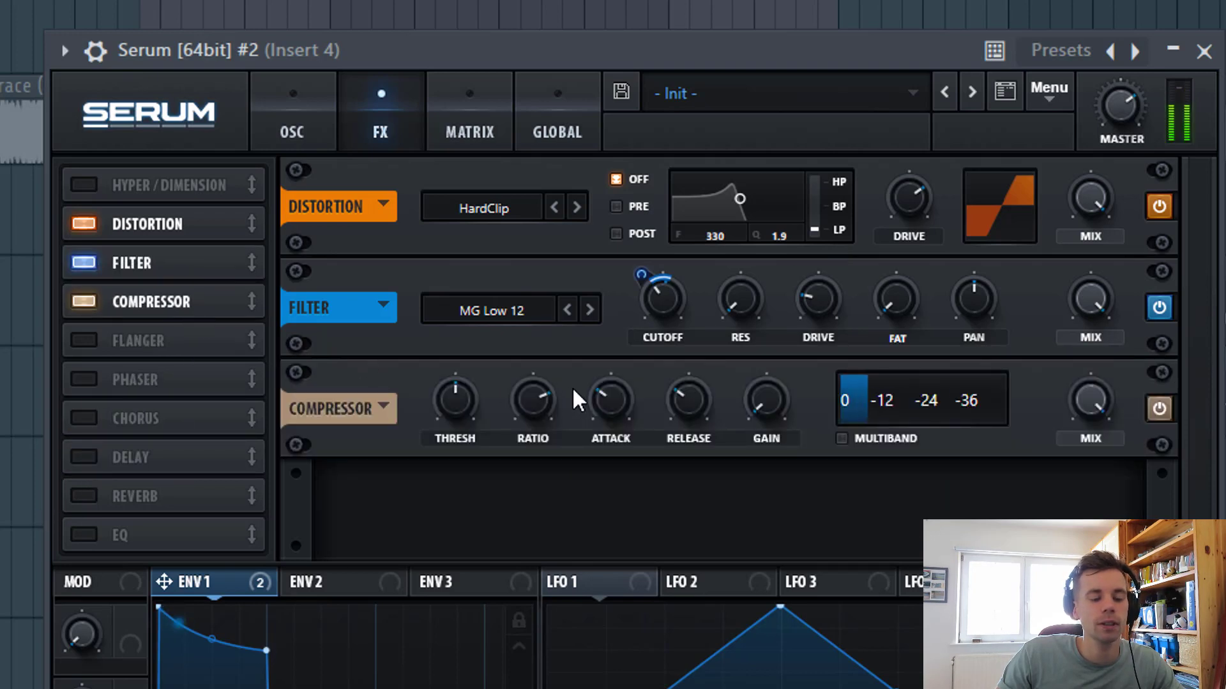
pyautogui.scroll(3, 768, 400)
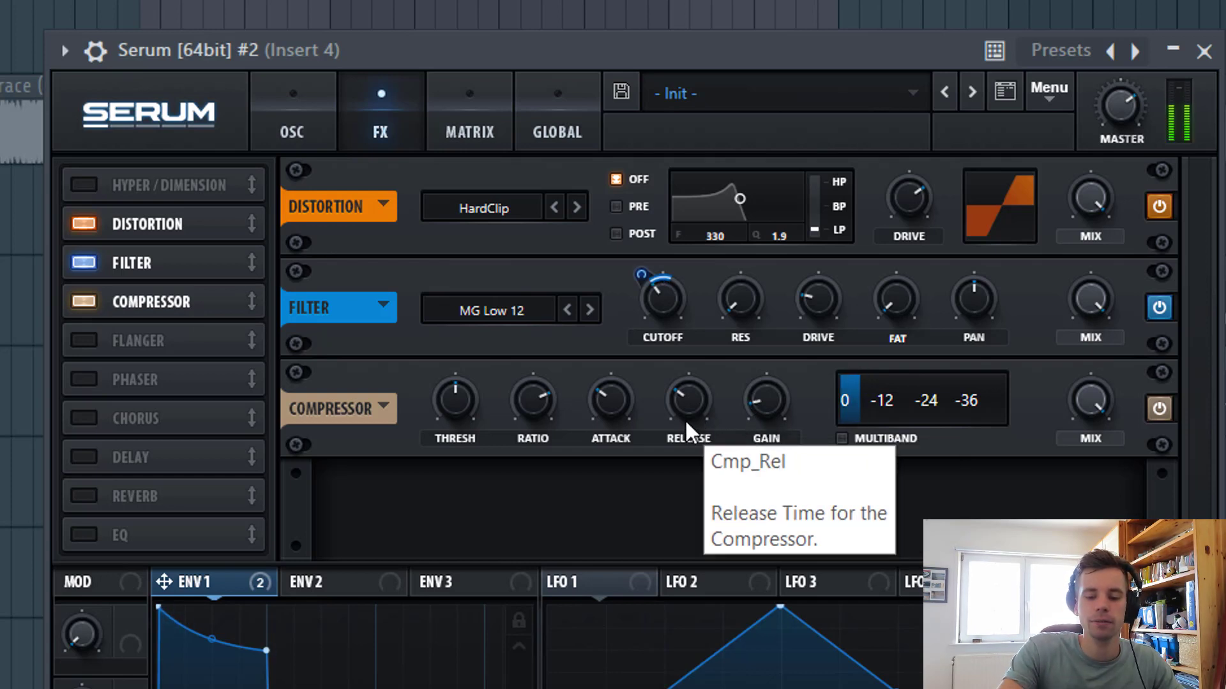
pyautogui.scroll(1, 759, 413)
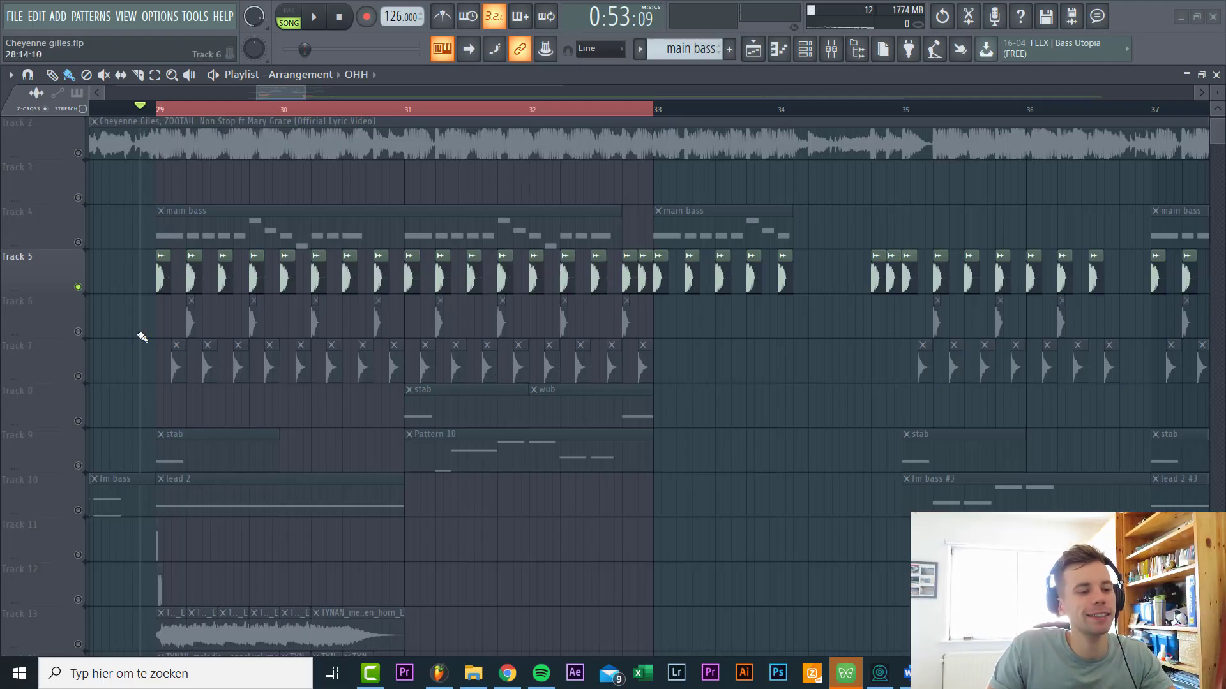
# Play the arrangement with only the Track 5 kick active and check the kick sample's settings
pyautogui.rightClick(170, 315)
pyautogui.press('space')
pyautogui.scroll(2, 180, 328)
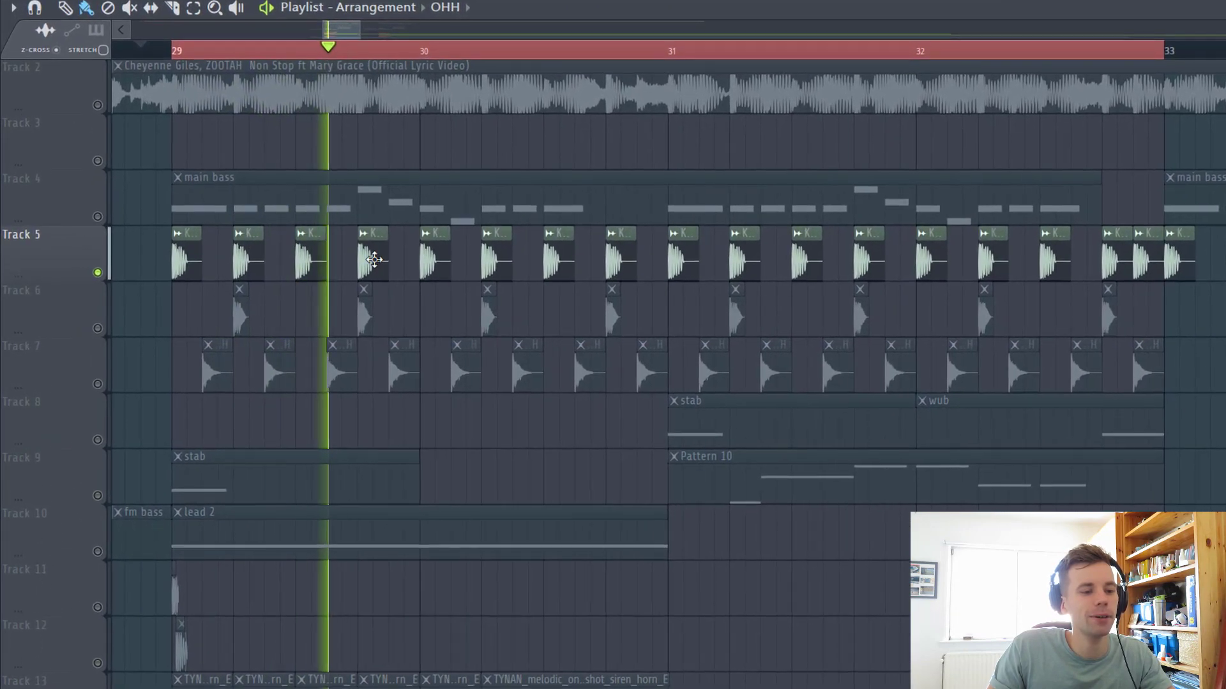
pyautogui.doubleClick(375, 260)
pyautogui.press('Escape')
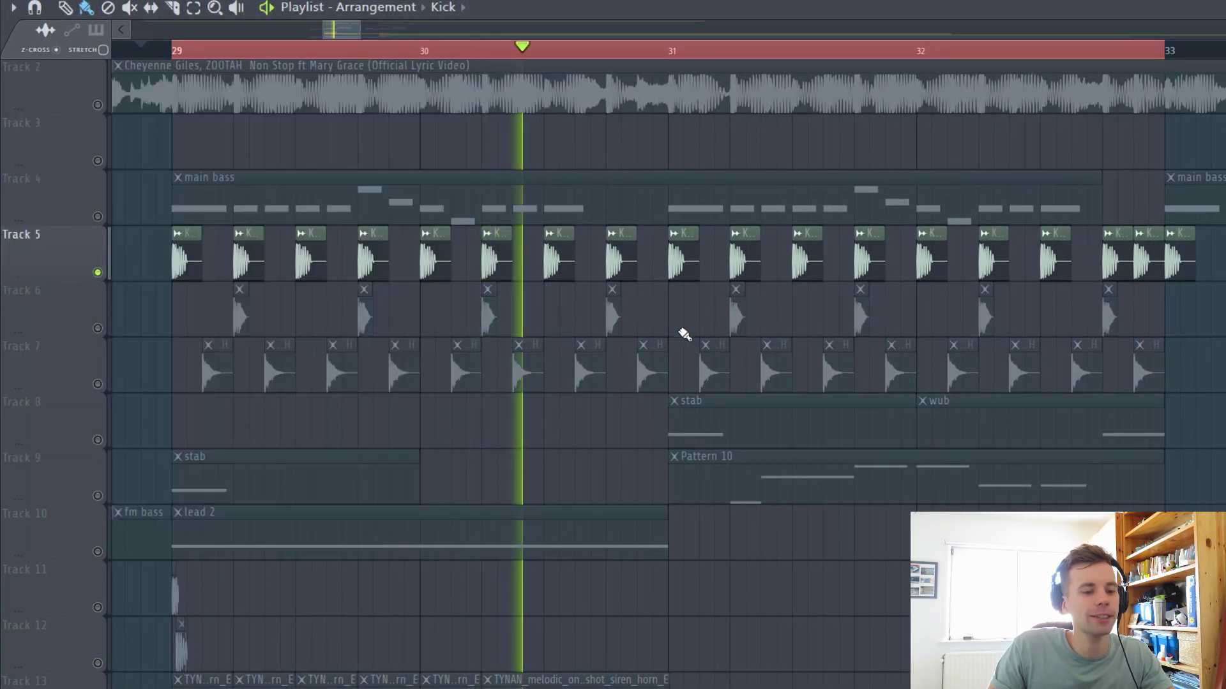
# Unmute Track 6 in the playlist and check the clap sample's settings
pyautogui.scroll(2, 638, 326)
pyautogui.click(100, 327)
pyautogui.scroll(-2, 150, 337)
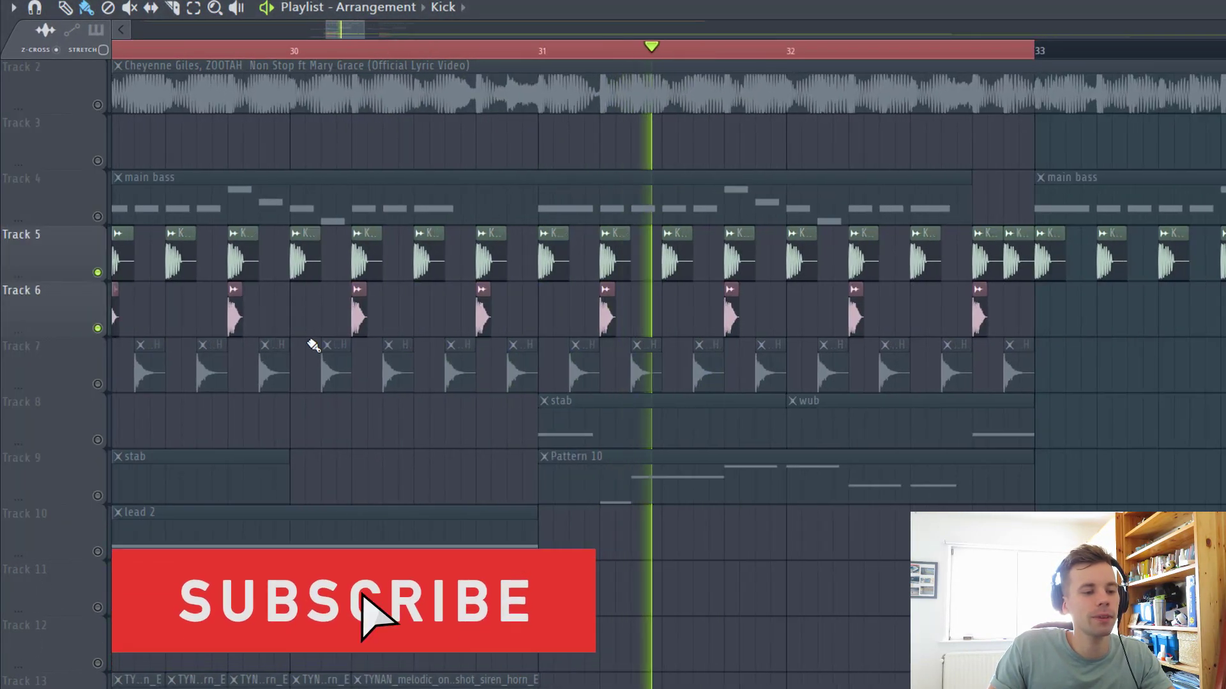
pyautogui.doubleClick(728, 313)
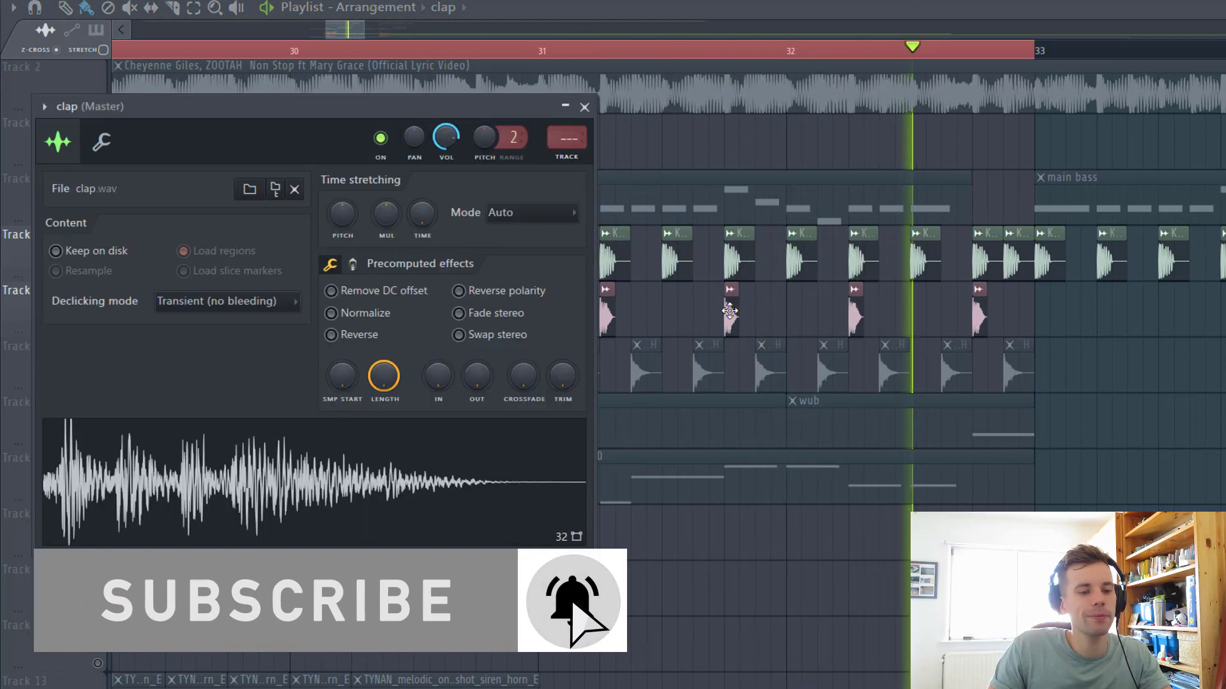
pyautogui.press('Escape')
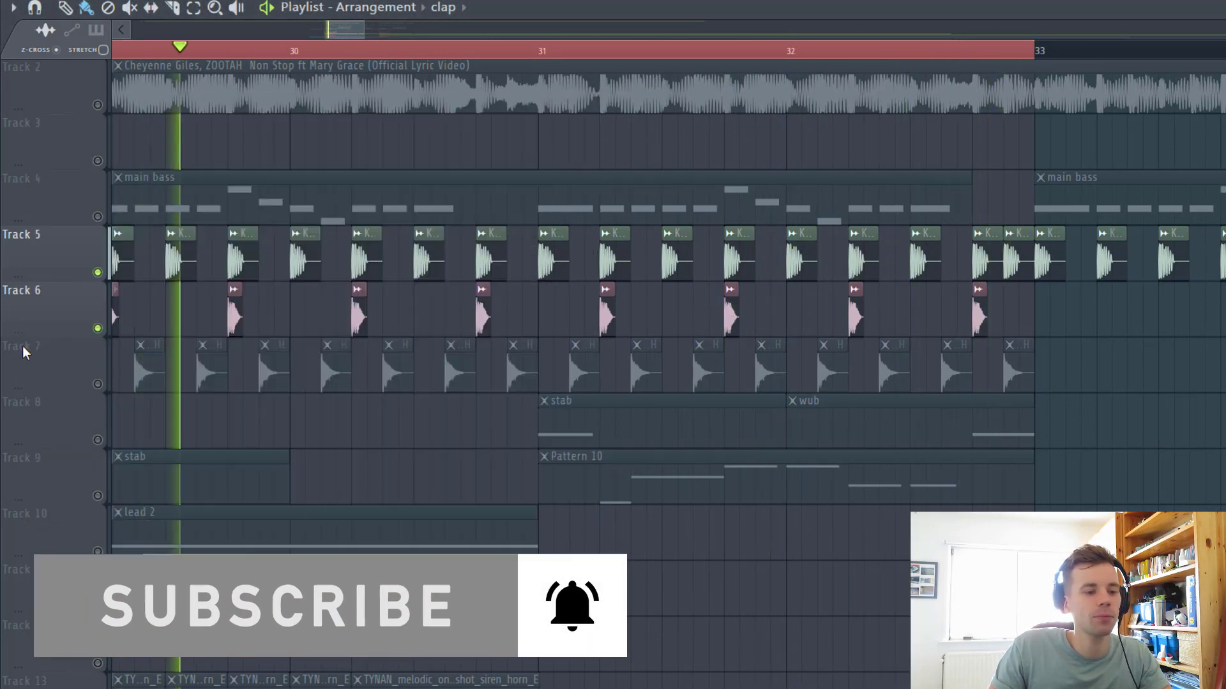
# Unmute Track 7 in the playlist and check the OHH sample's settings
pyautogui.click(97, 384)
pyautogui.scroll(2, 468, 413)
pyautogui.scroll(1, 468, 412)
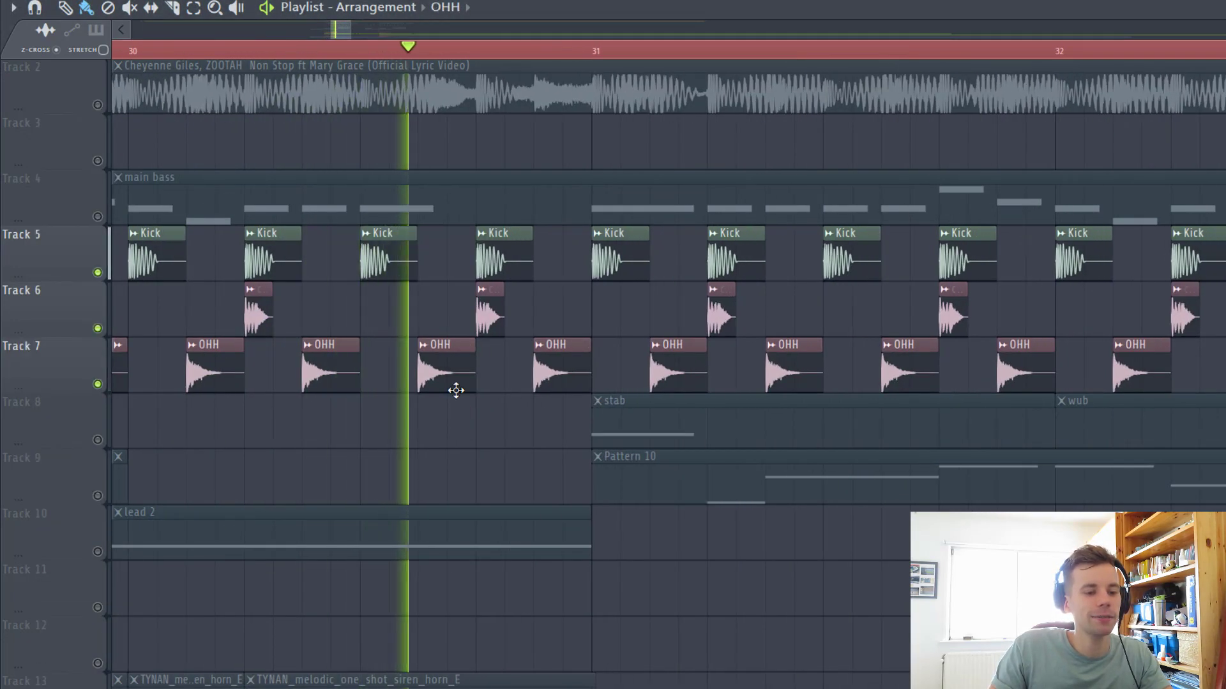
pyautogui.doubleClick(457, 388)
pyautogui.rightClick(749, 375)
# Unmute Track 4 so the main bass plays along with the drum tracks
pyautogui.scroll(-2, 748, 373)
pyautogui.scroll(-2, 747, 373)
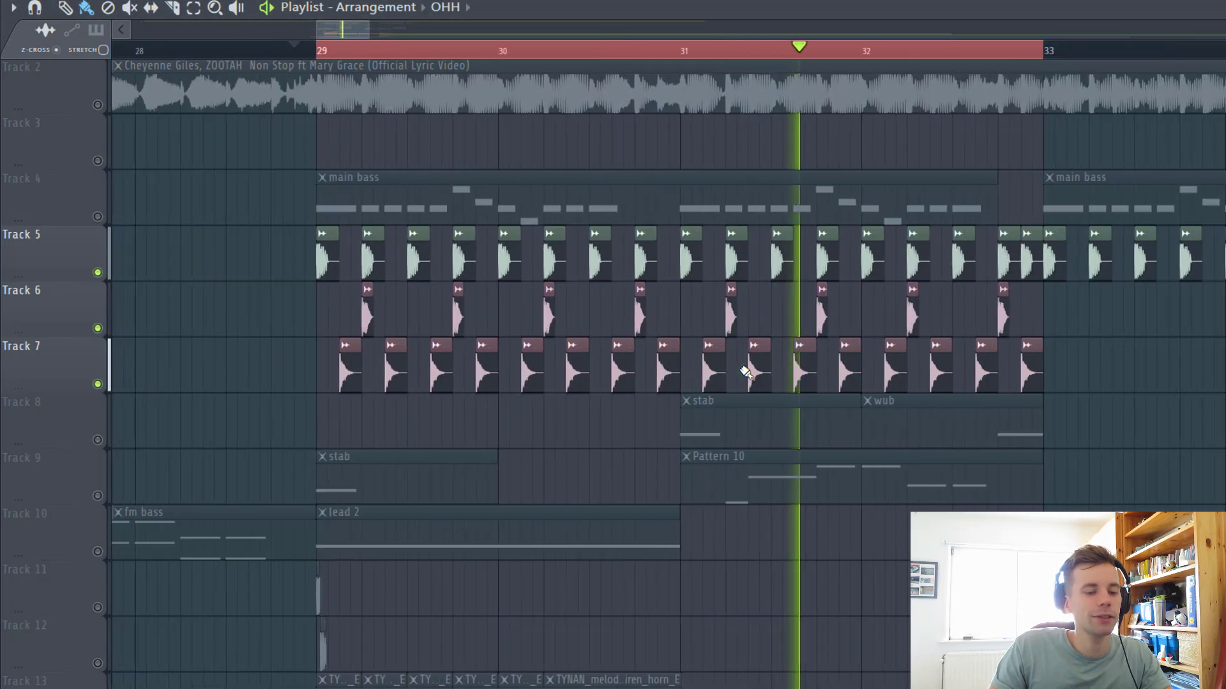
pyautogui.click(98, 217)
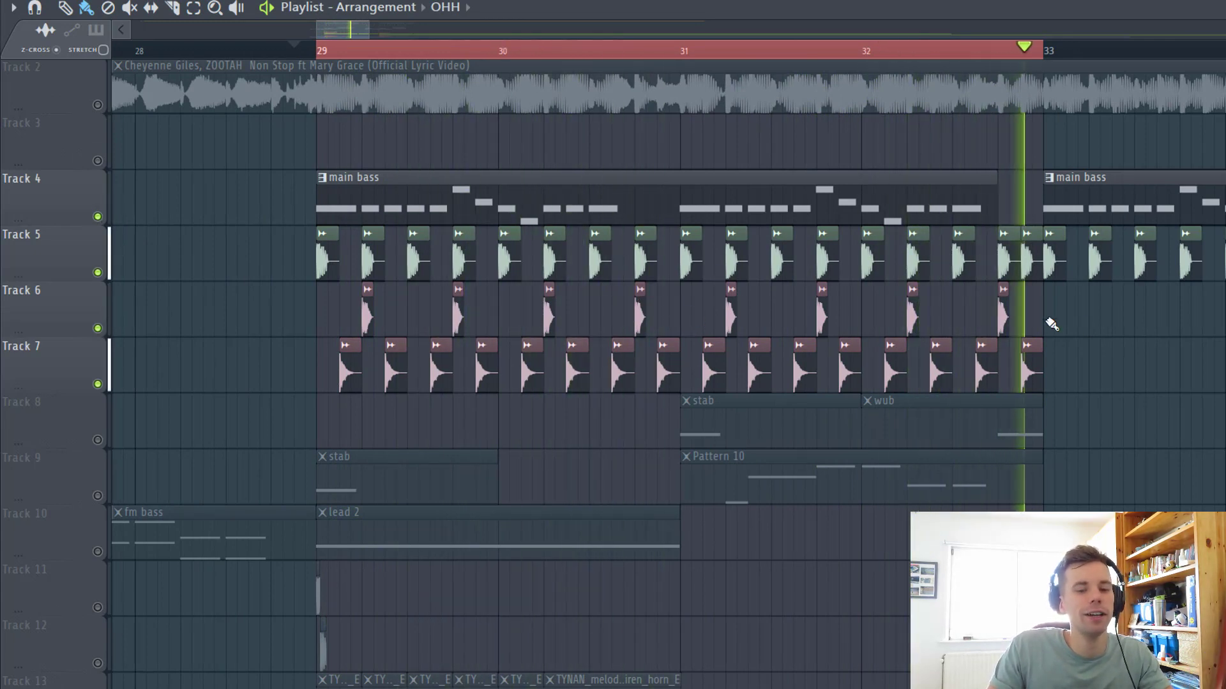
# Solo Track 10 with the lead 2 pattern and play it, unmuting its pitch bend on Track 15 and channel volume automation on Track 17
pyautogui.scroll(3, 1047, 323)
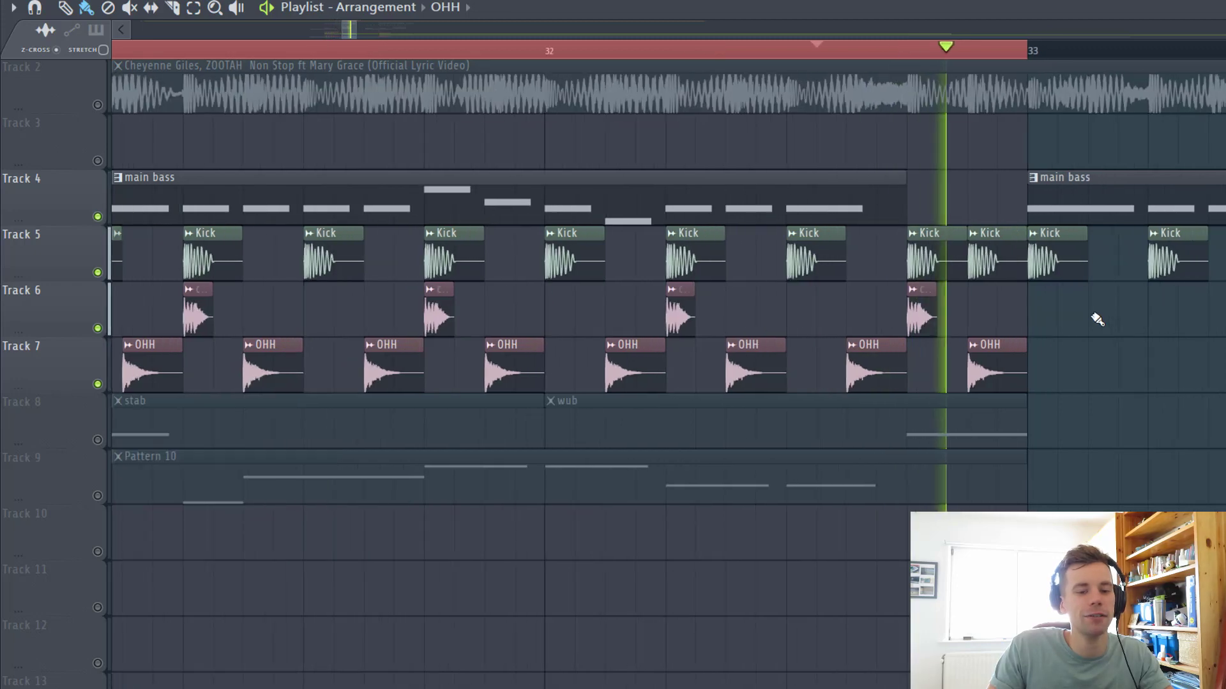
pyautogui.scroll(-3, 917, 375)
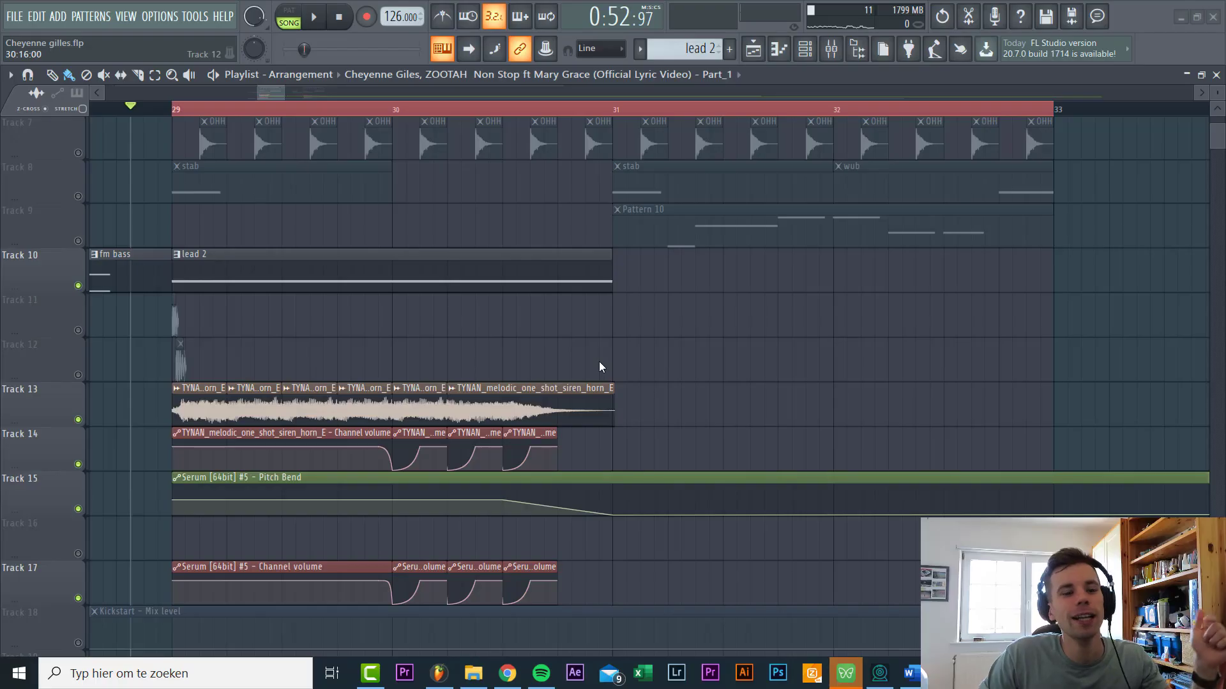
pyautogui.rightClick(598, 362)
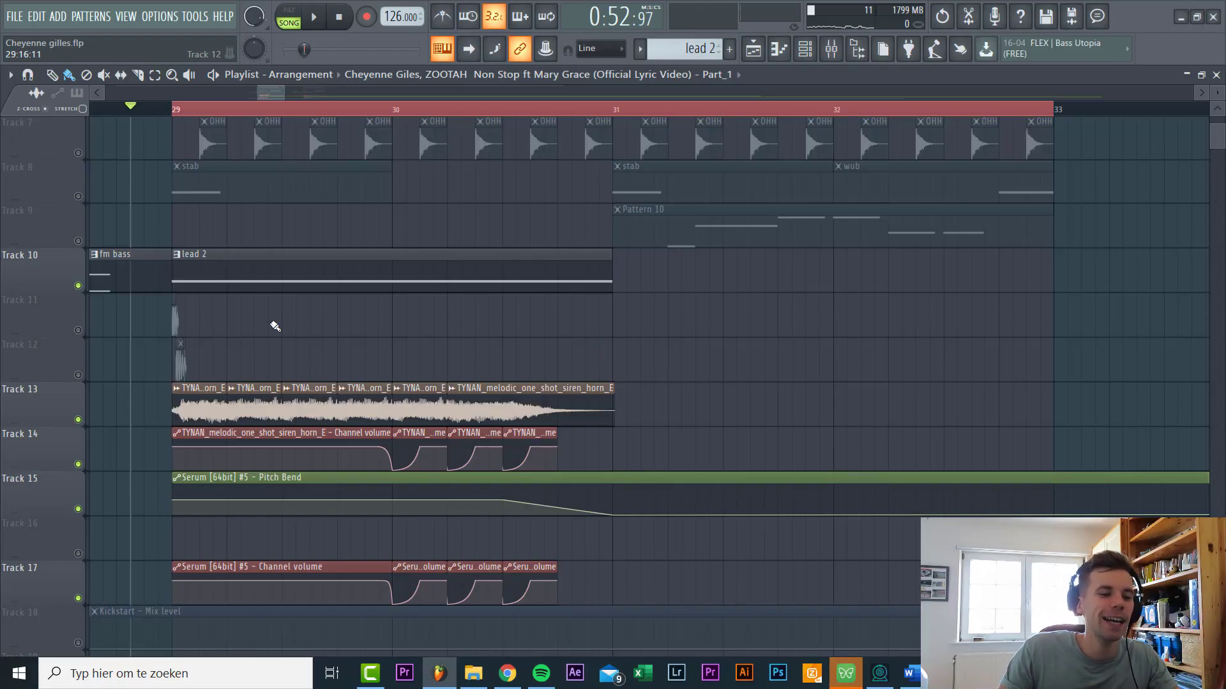
pyautogui.rightClick(83, 290)
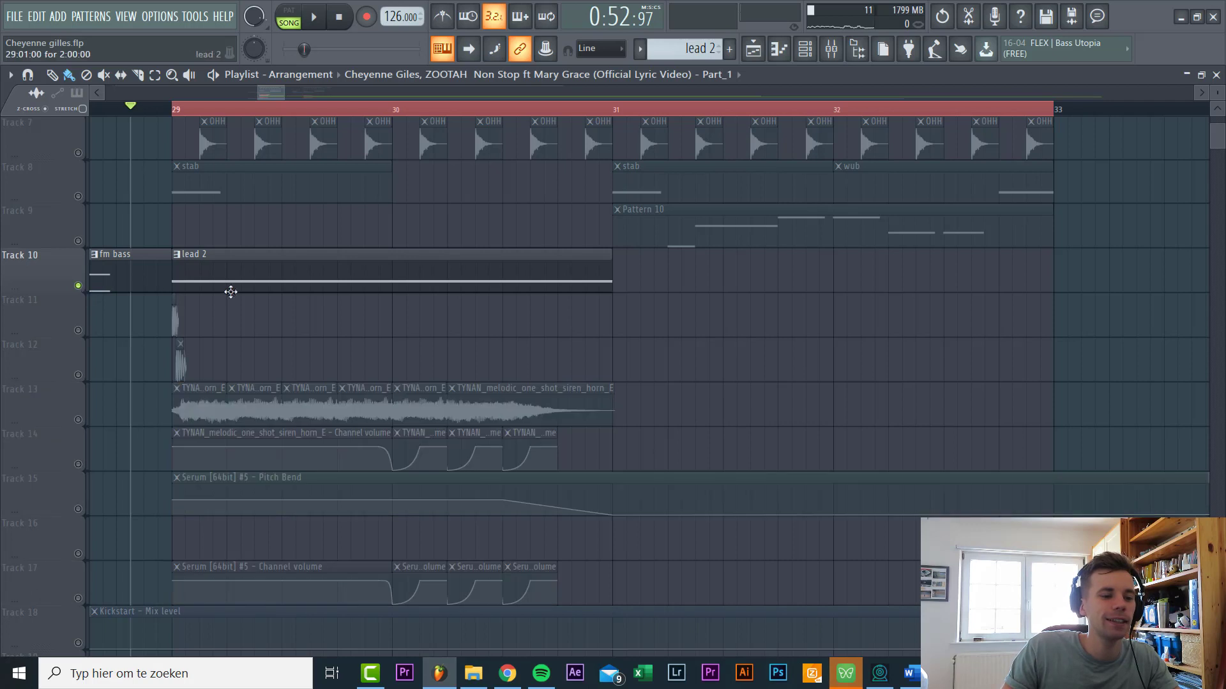
pyautogui.press('space')
pyautogui.scroll(2, 249, 319)
pyautogui.click(78, 509)
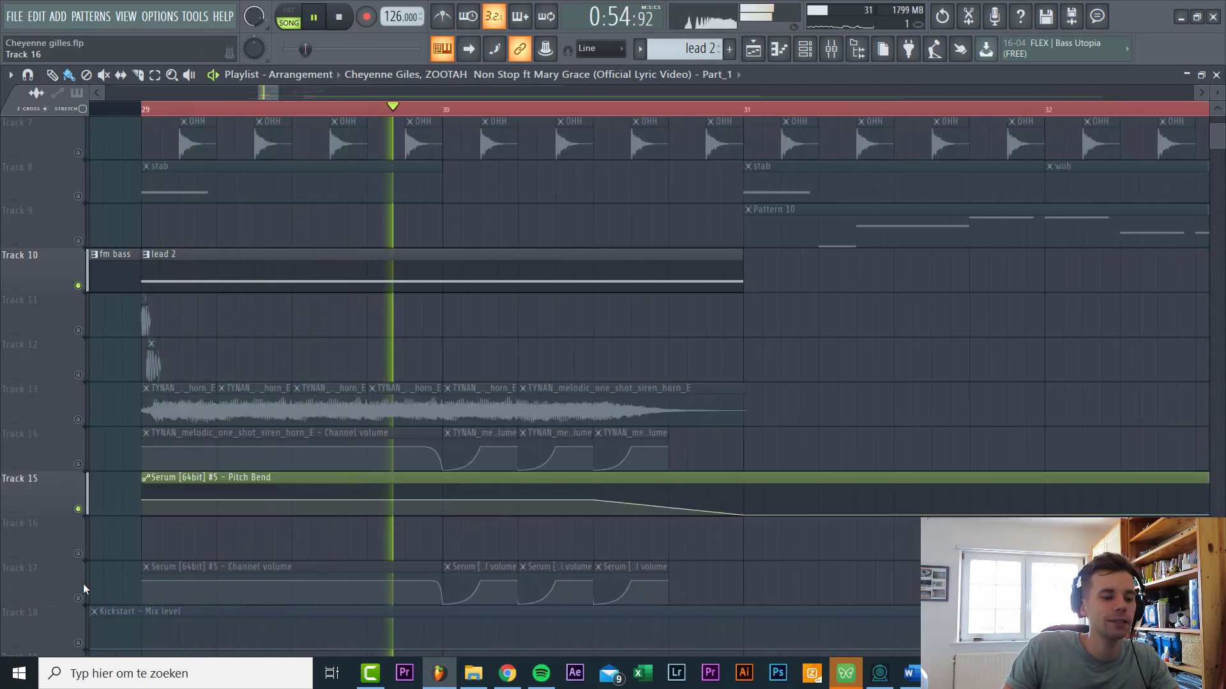
pyautogui.click(78, 598)
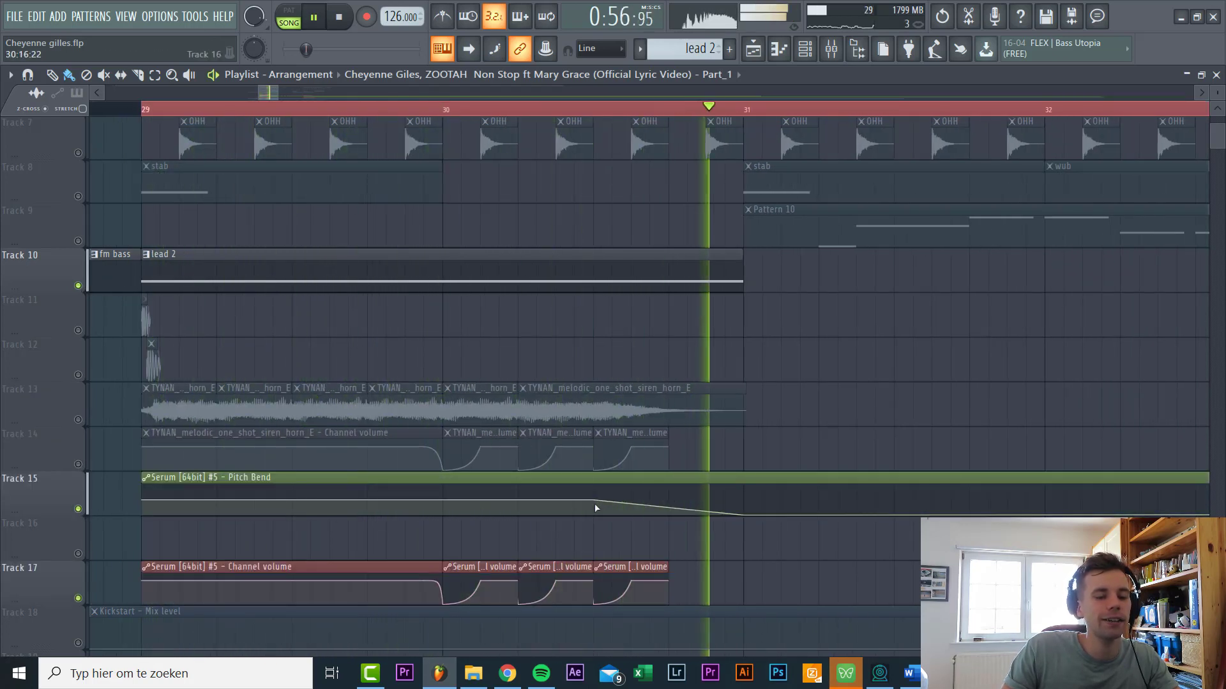
pyautogui.press('space')
# Play the siren horn sample on Track 13 from just before bar 29, and unmute Track 10 to hear it layered with the lead
pyautogui.click(118, 112)
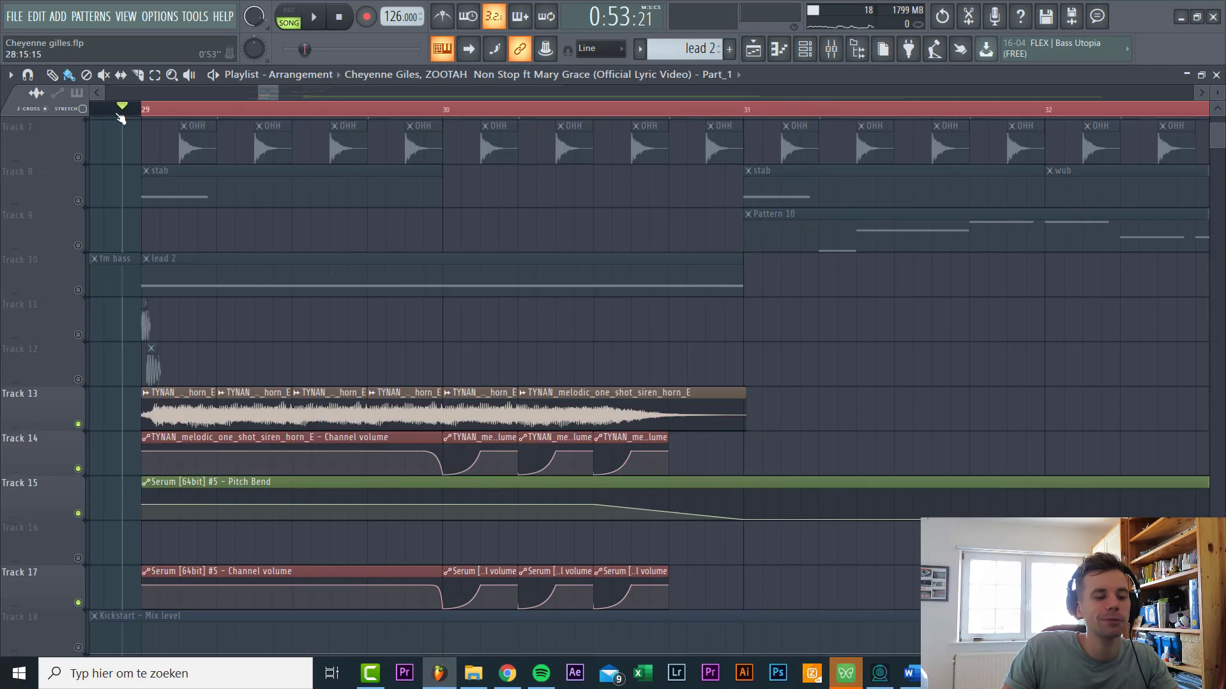
pyautogui.press('space')
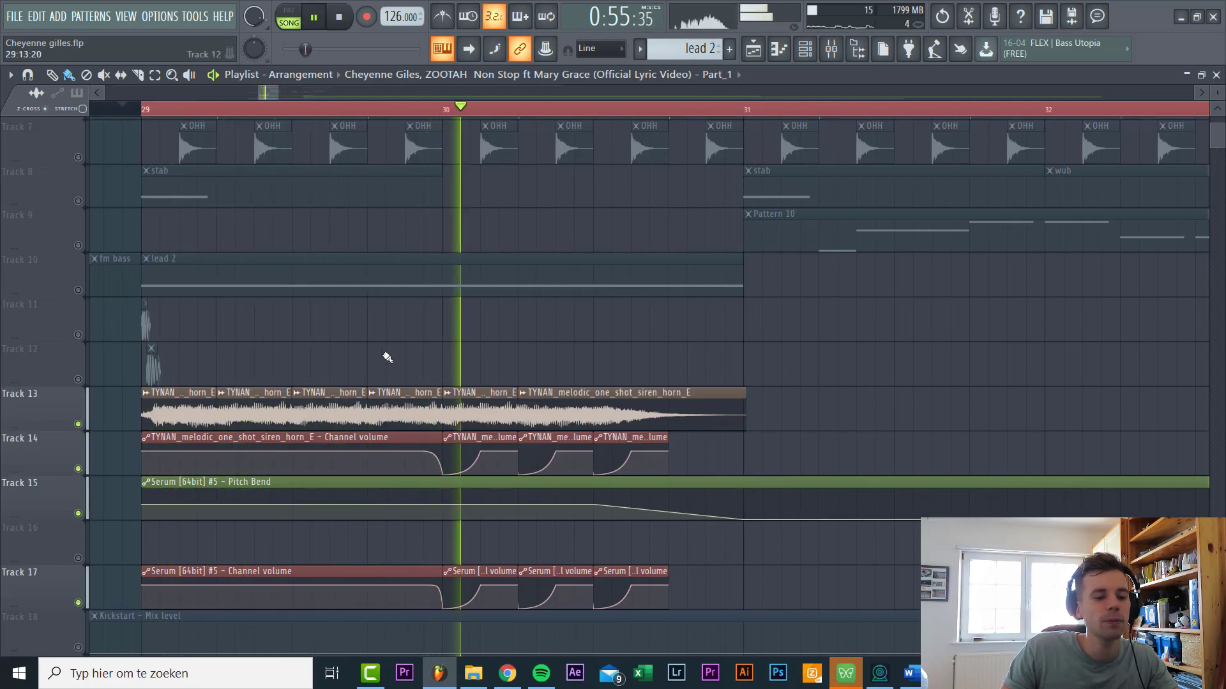
pyautogui.scroll(-1, 69, 260)
pyautogui.press('space')
pyautogui.press('space')
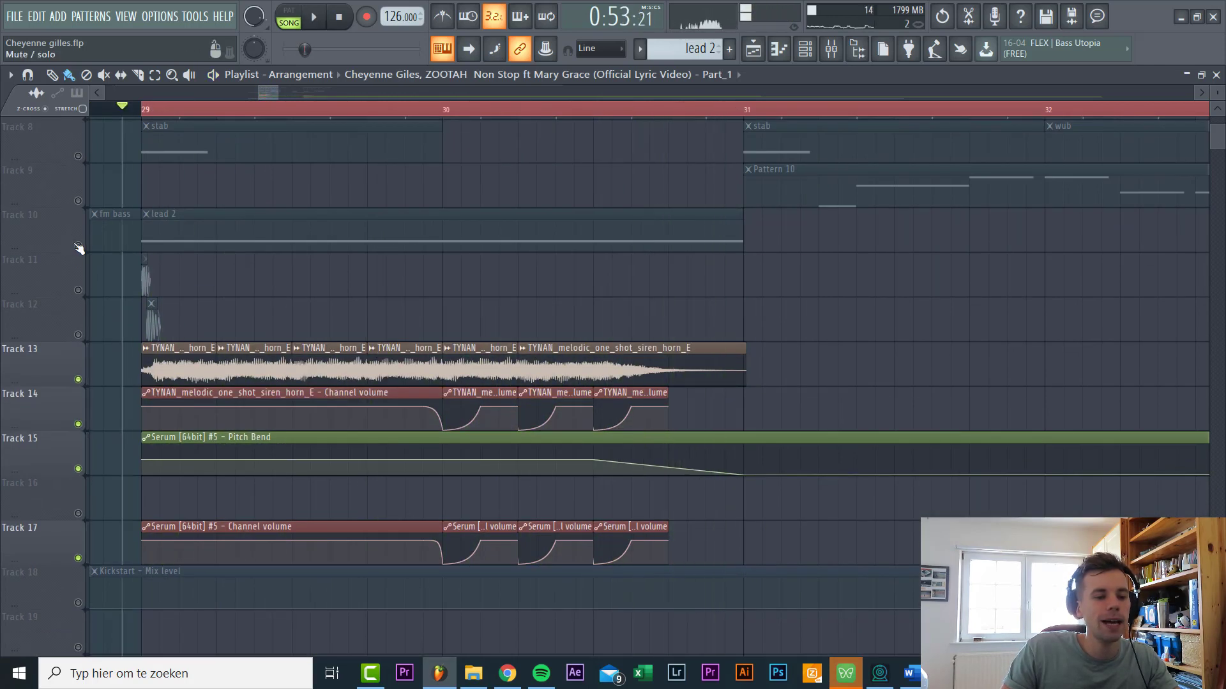
pyautogui.click(77, 245)
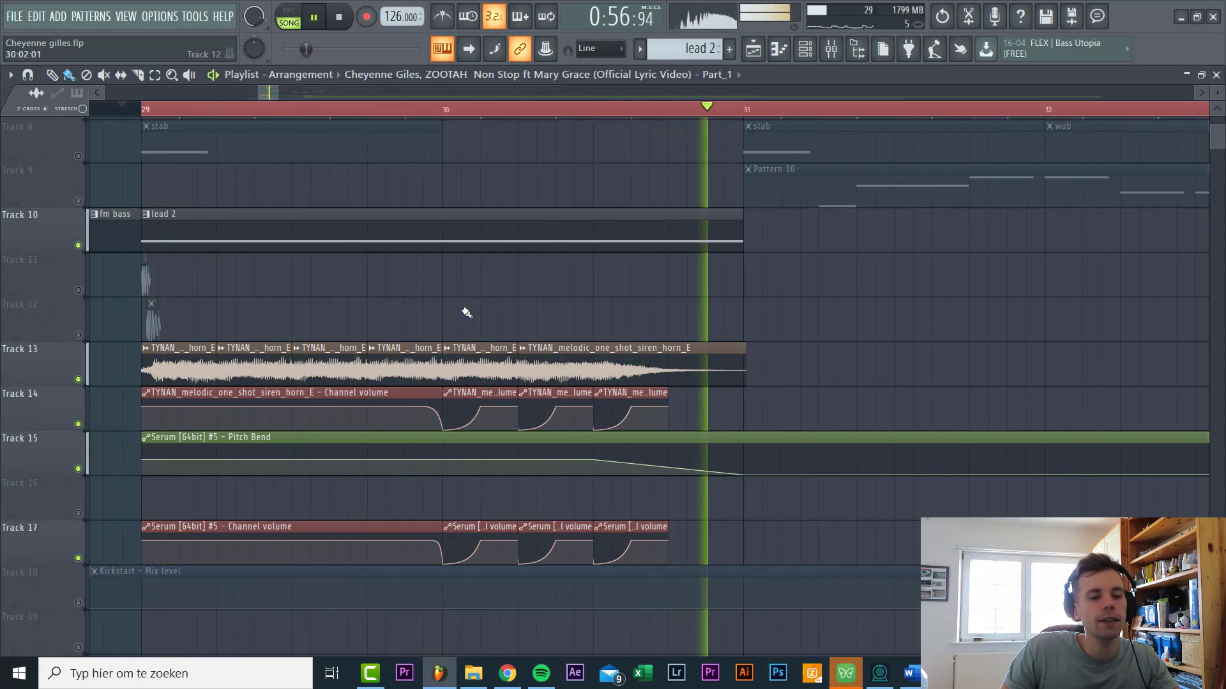
pyautogui.press('space')
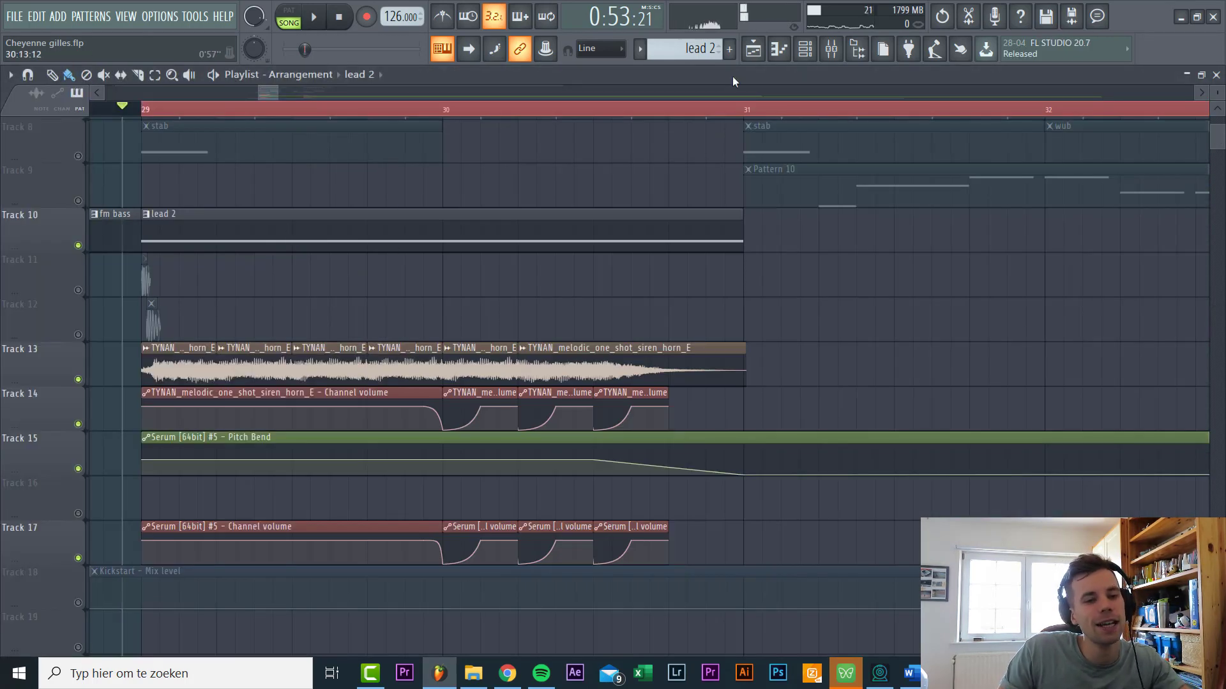
# Open the lead 2 pattern's LD Giles 1 patch in Serum and play the pattern, comparing the sound with the filter off and on
pyautogui.click(812, 46)
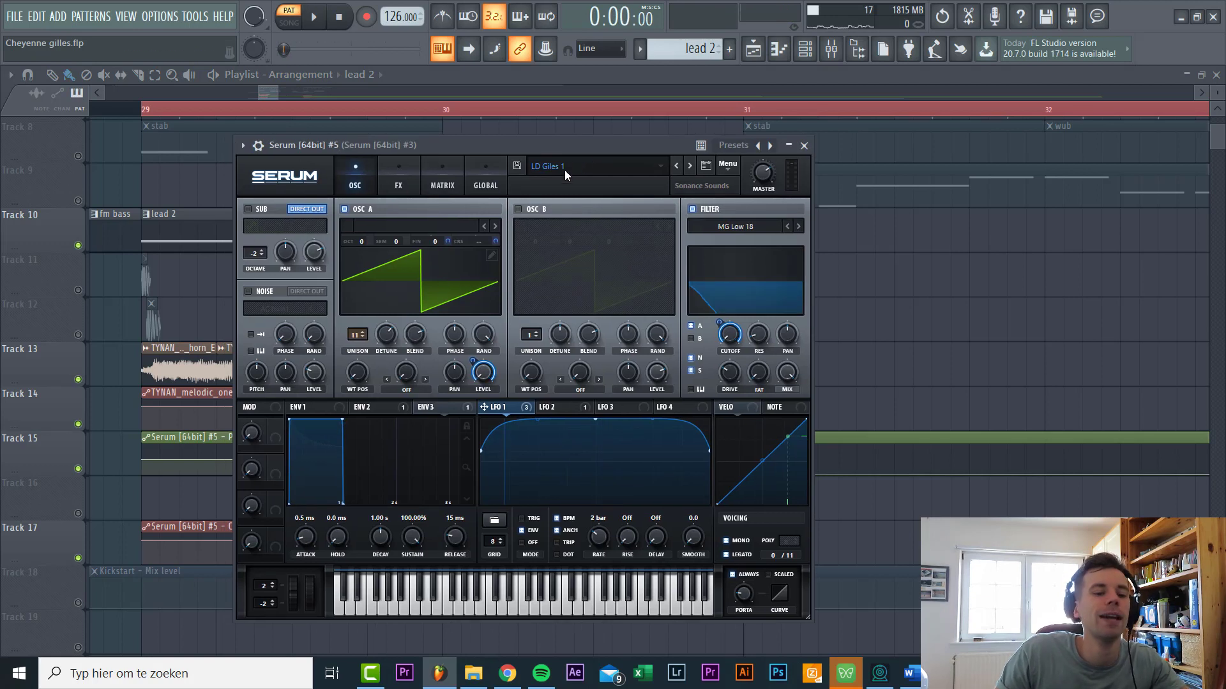
pyautogui.press('space')
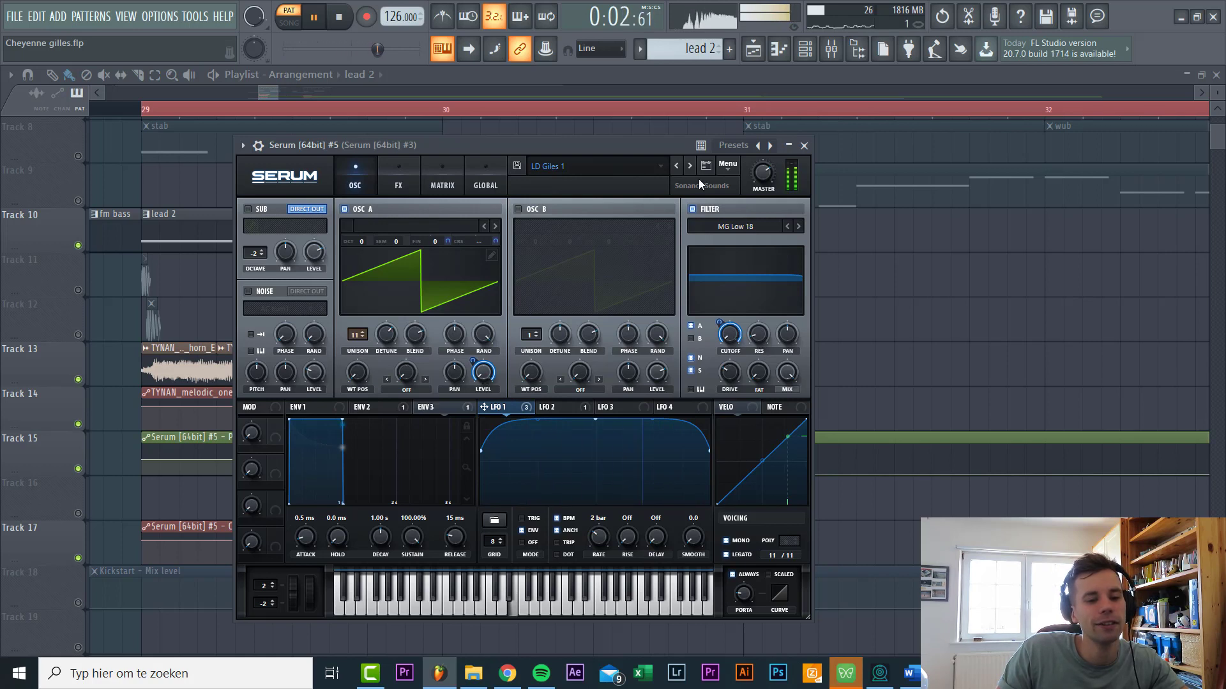
pyautogui.click(695, 208)
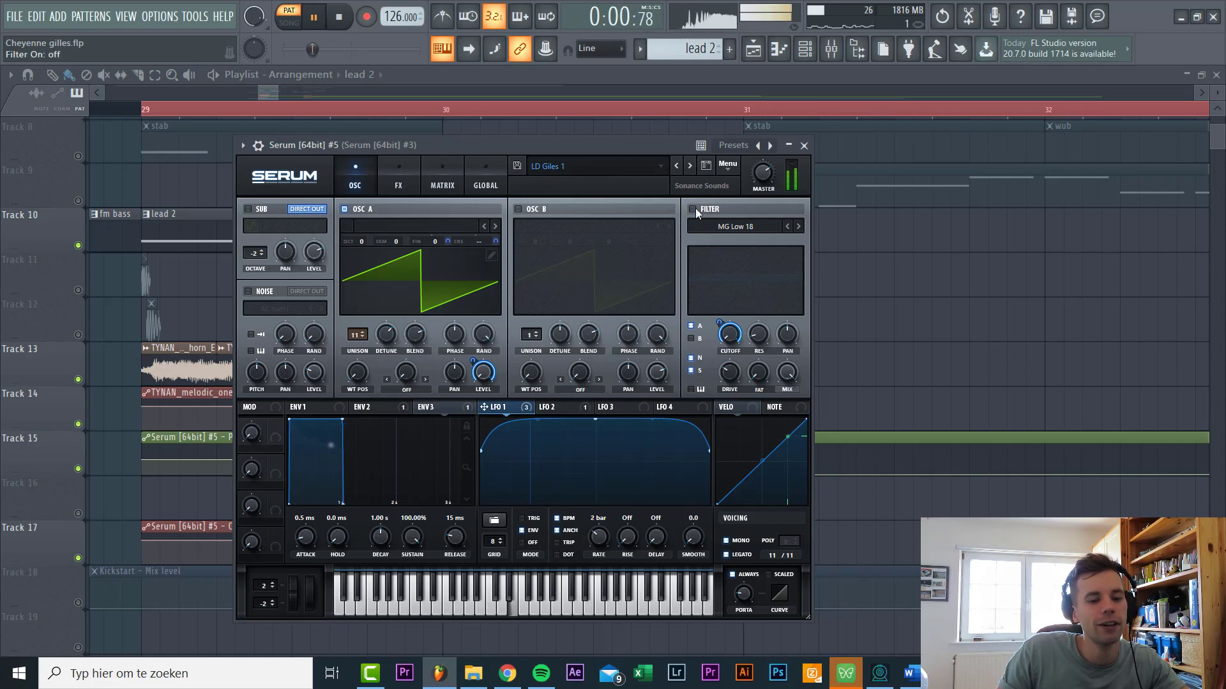
pyautogui.click(696, 208)
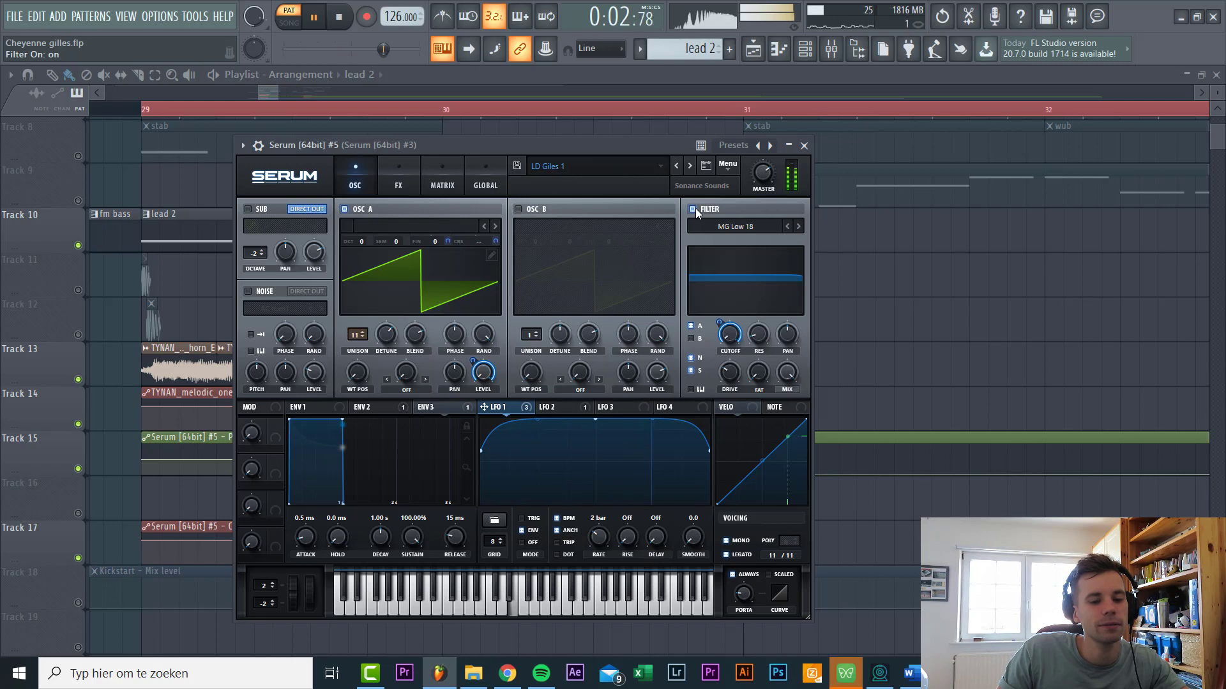
pyautogui.press('space')
pyautogui.press('space')
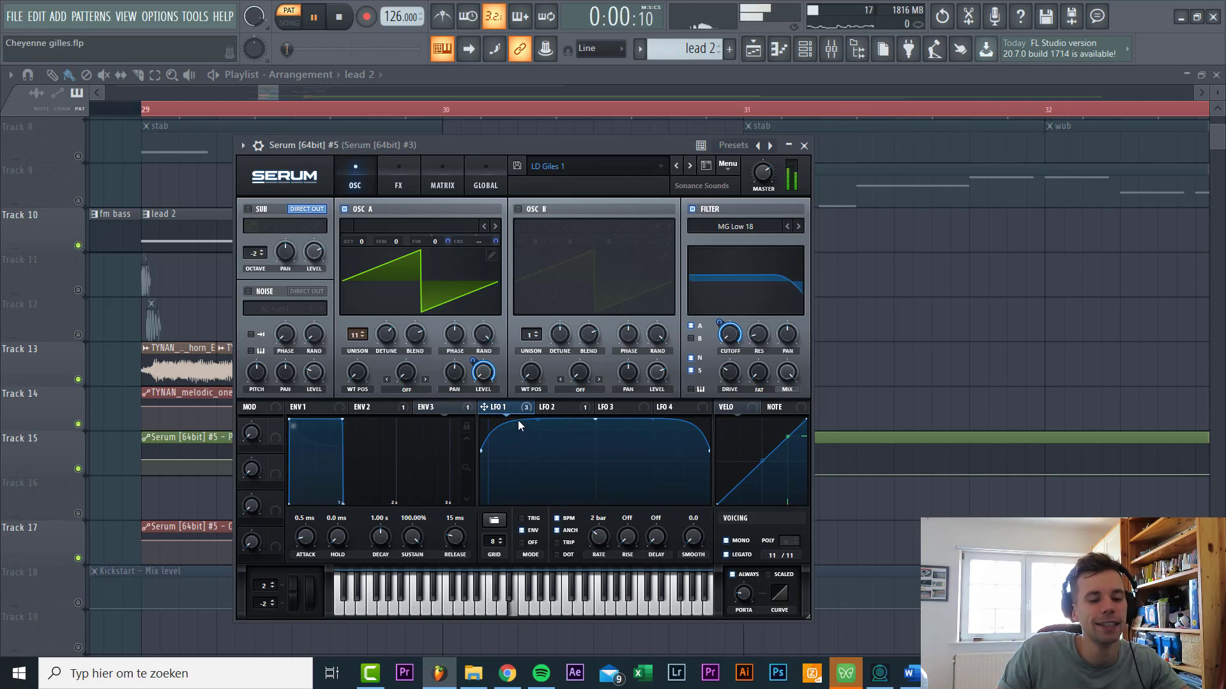
# Show LFO 2, set its modulation of oscillator A's fine pitch to 16, and demonstrate oscillator A's detune at lower and higher amounts
pyautogui.click(550, 406)
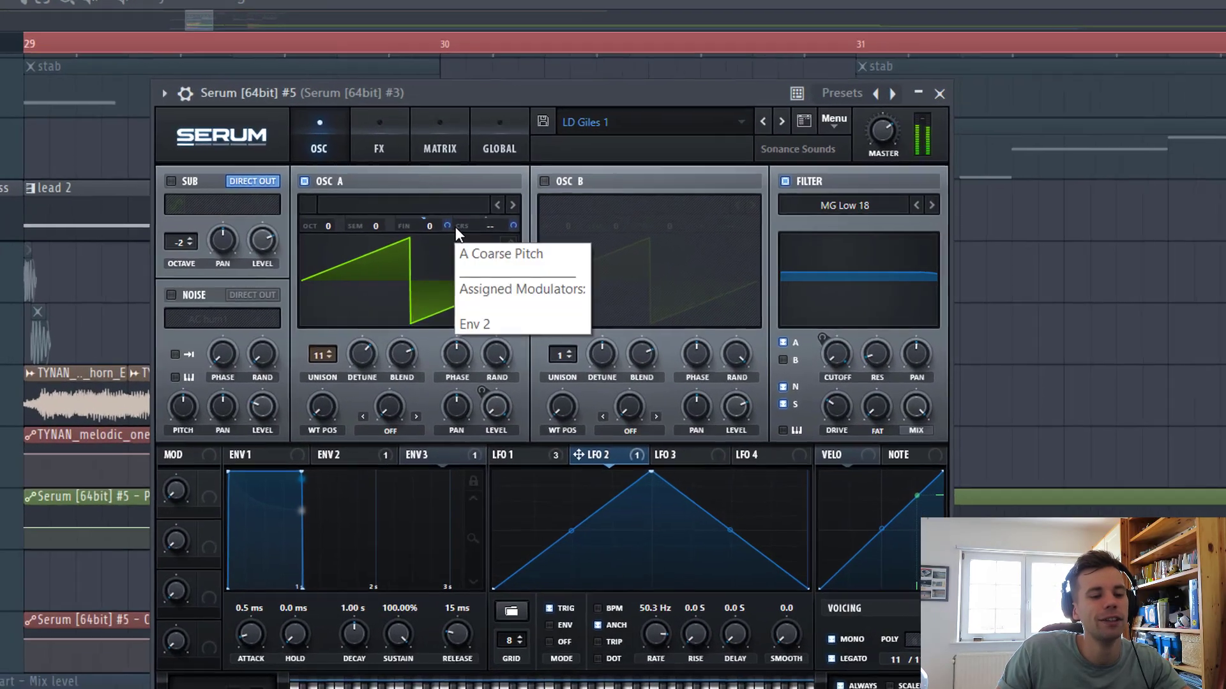
pyautogui.moveTo(450, 241)
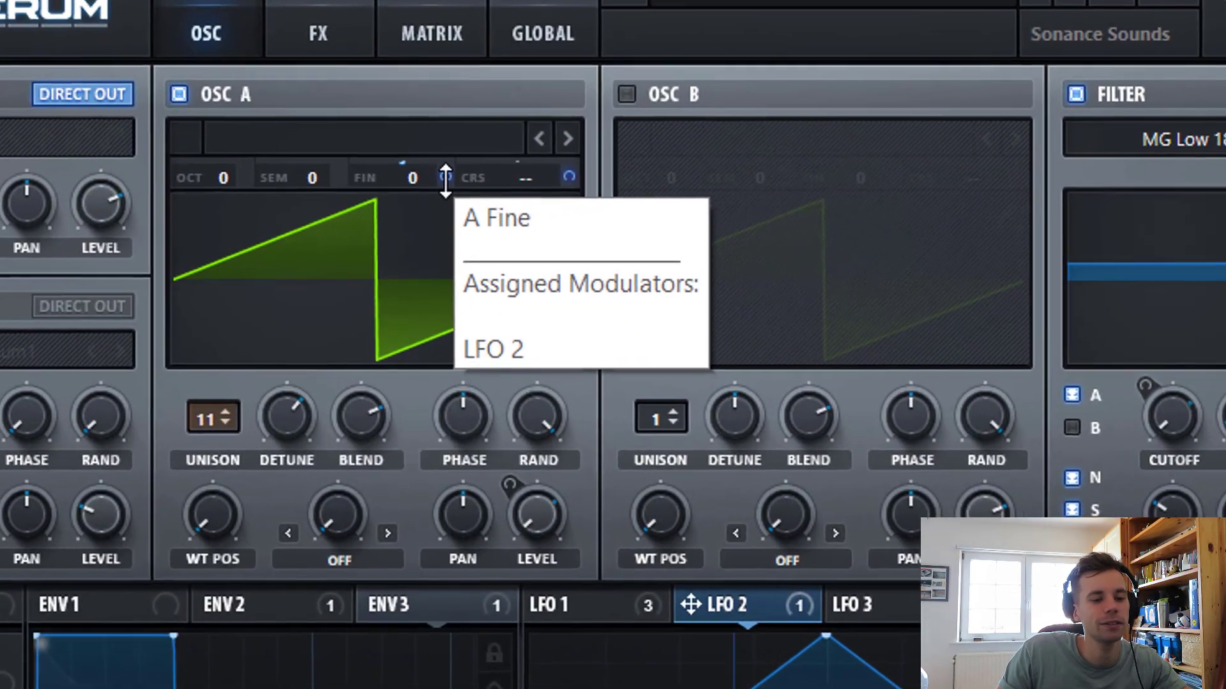
pyautogui.moveTo(449, 211); pyautogui.dragTo(455, 135)
pyautogui.moveTo(460, 43); pyautogui.dragTo(471, 2)
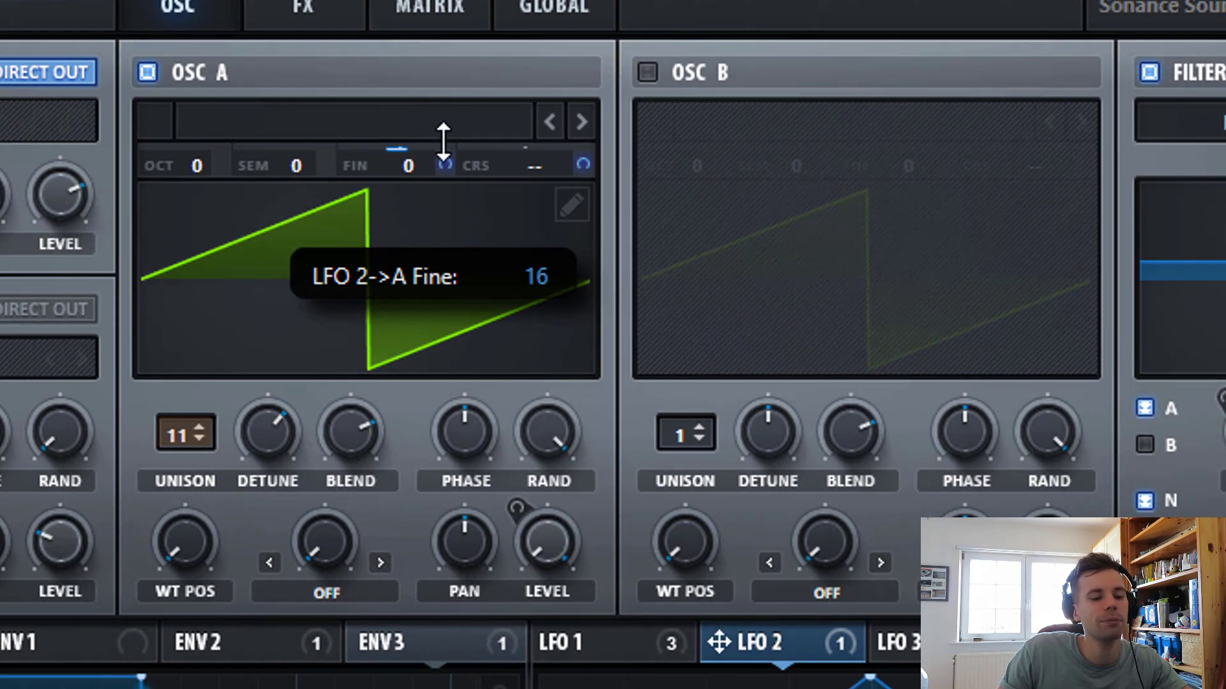
pyautogui.moveTo(443, 139); pyautogui.dragTo(443, 142)
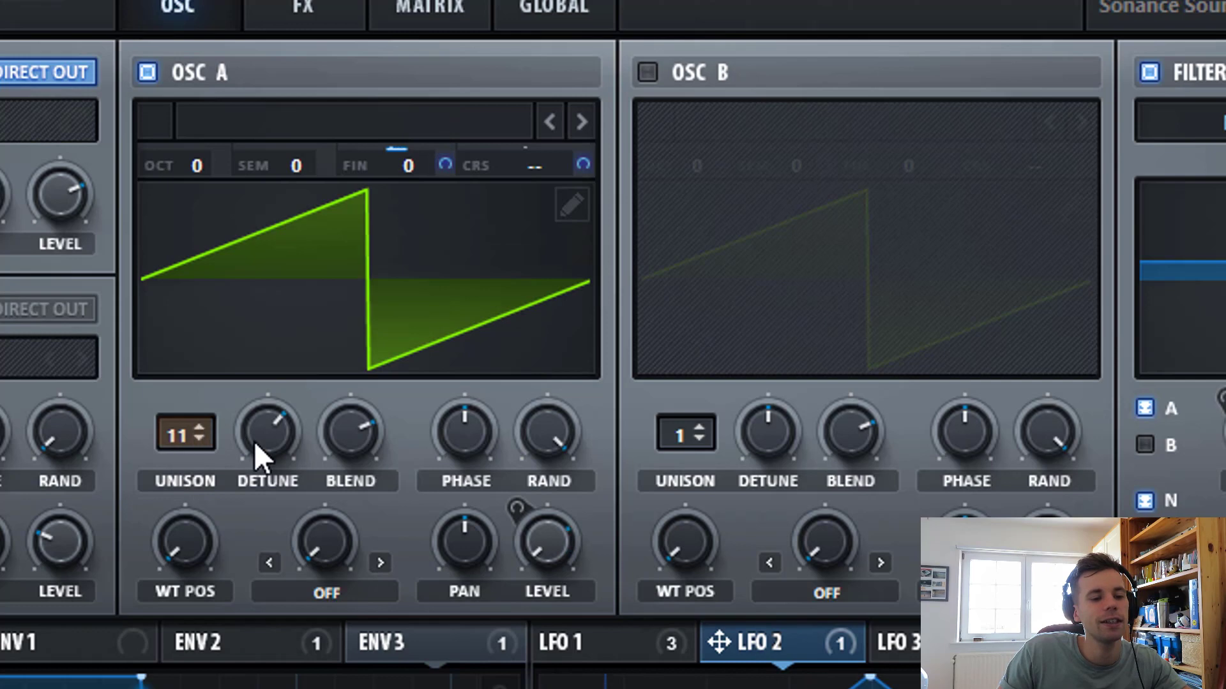
pyautogui.moveTo(262, 420); pyautogui.dragTo(255, 496)
pyautogui.moveTo(258, 438); pyautogui.dragTo(267, 214)
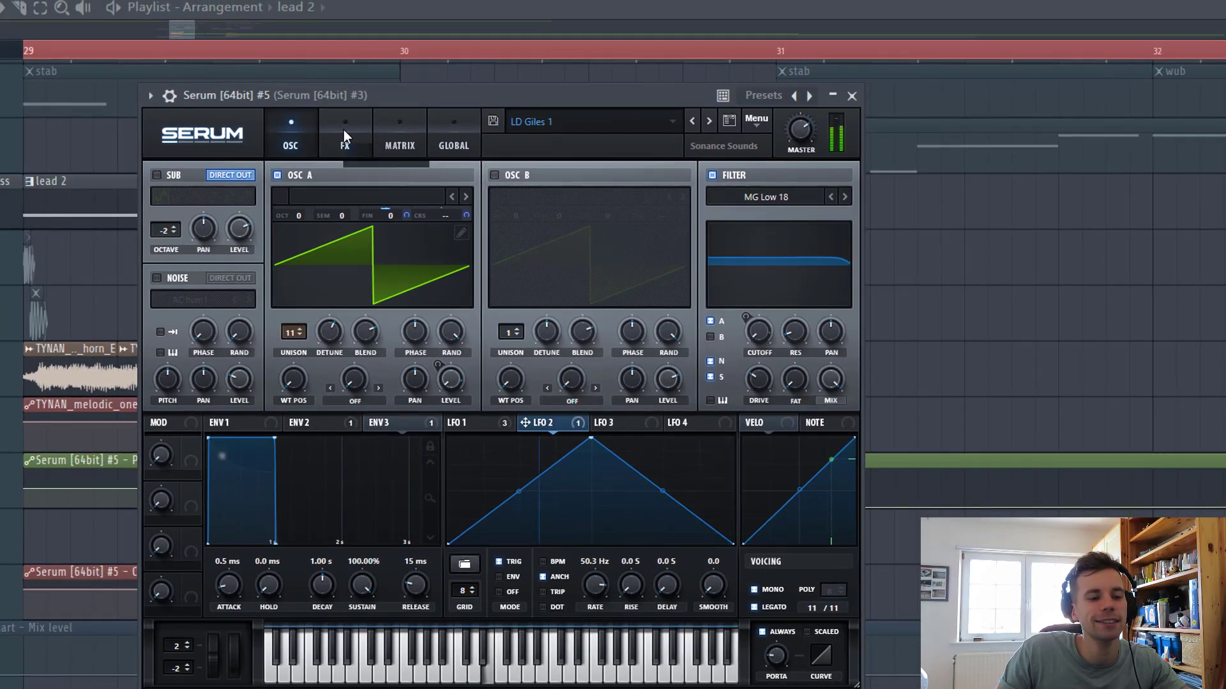
# Enable the LD Giles 1 patch's chorus, compressor, EQ, delay and reverb effects one after another while the pattern plays
pyautogui.click(342, 125)
pyautogui.moveTo(573, 87); pyautogui.dragTo(577, 81)
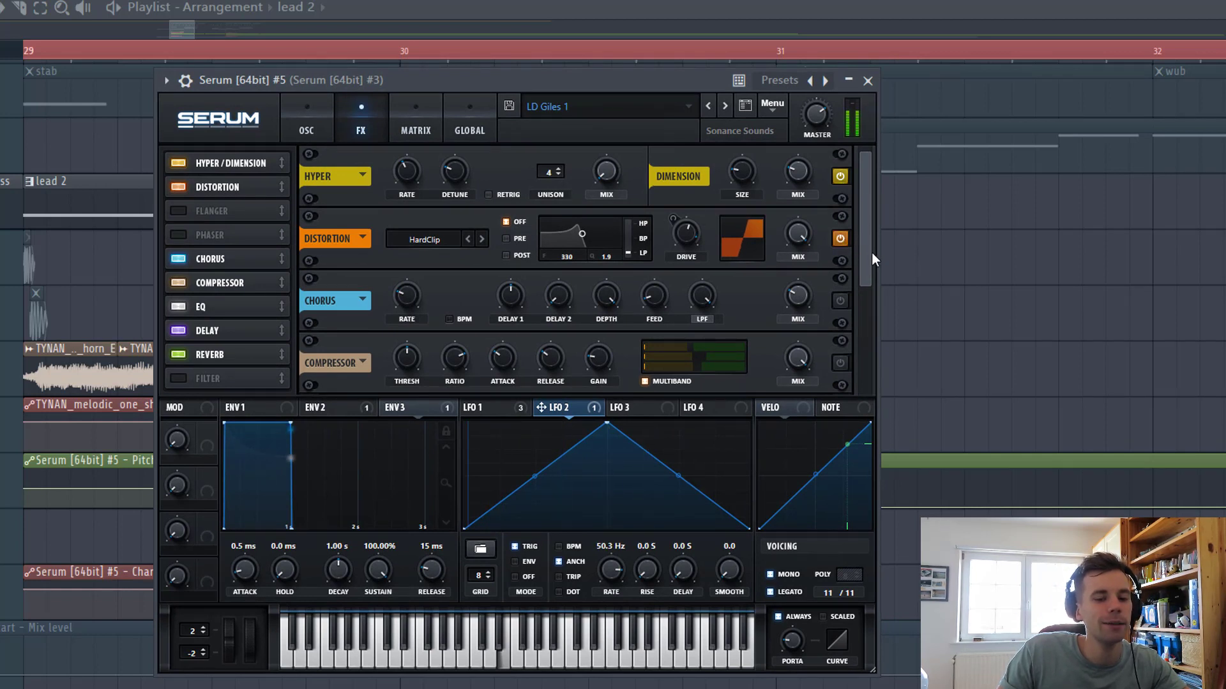
pyautogui.click(840, 300)
pyautogui.moveTo(867, 266); pyautogui.dragTo(866, 310)
pyautogui.click(840, 333)
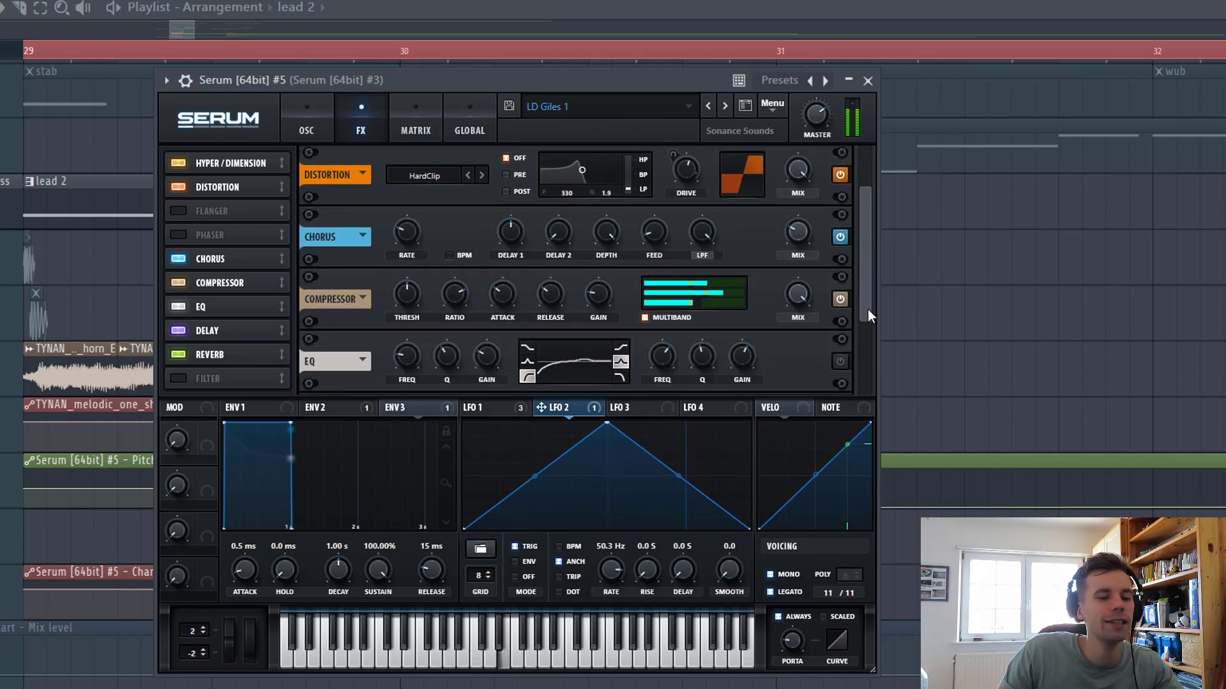
pyautogui.moveTo(868, 312); pyautogui.dragTo(867, 324)
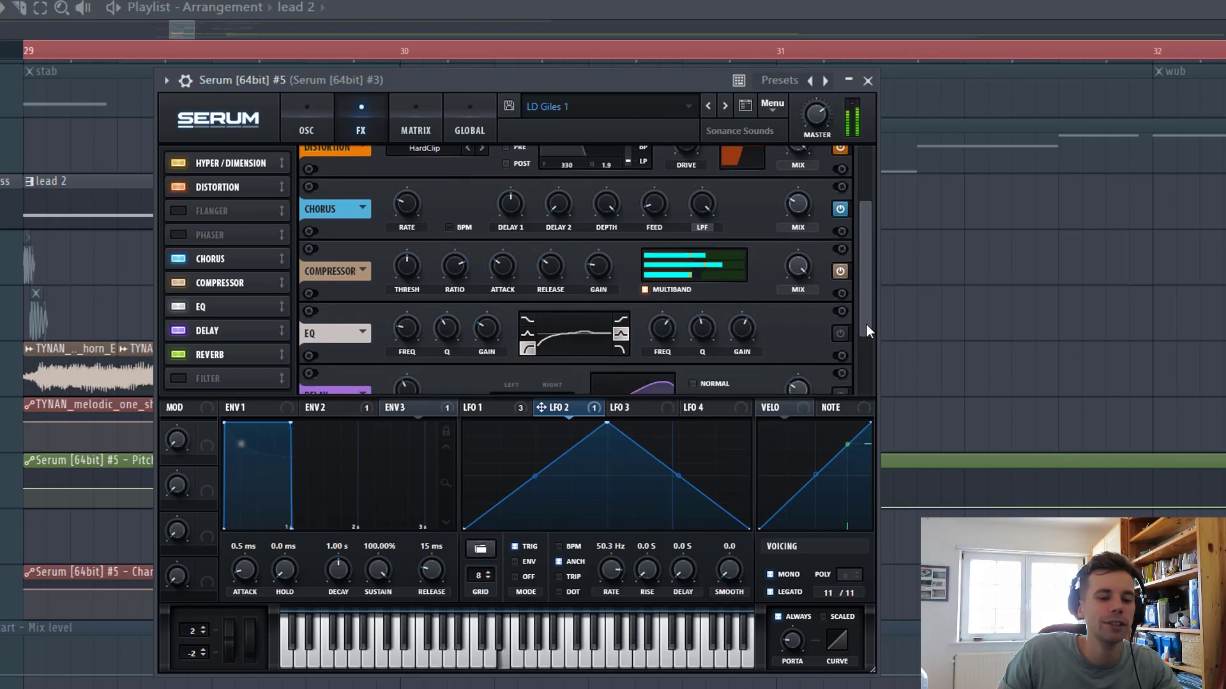
pyautogui.scroll(-3, 859, 318)
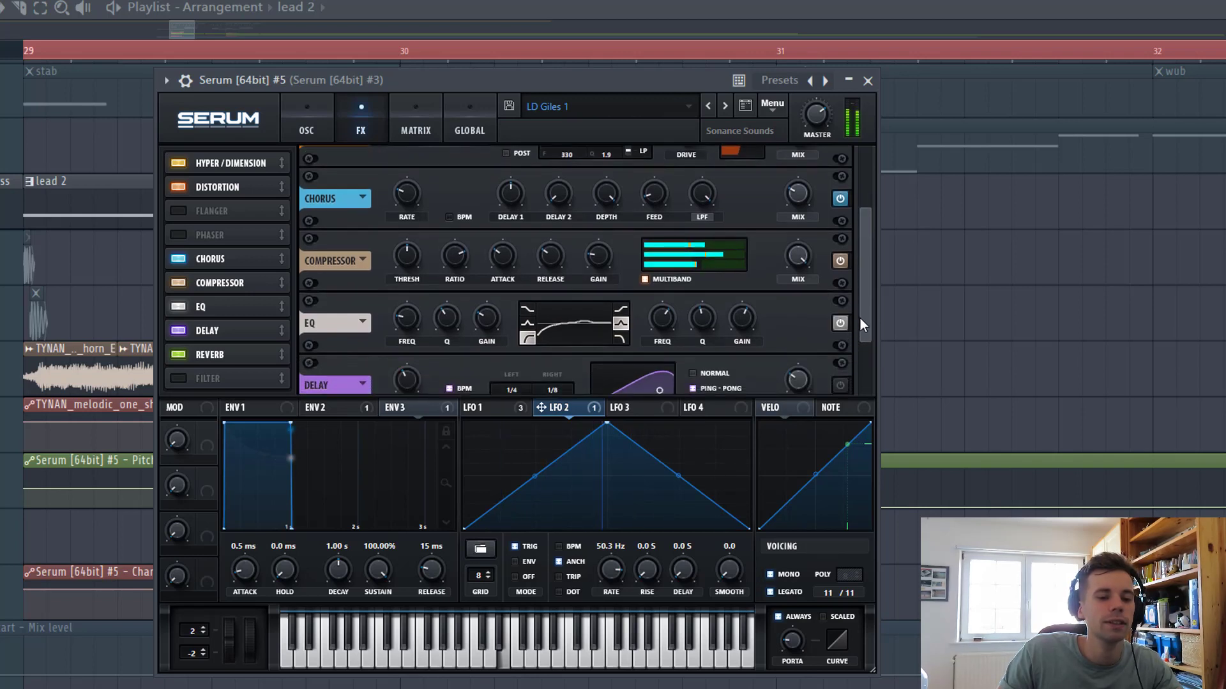
pyautogui.scroll(-3, 864, 329)
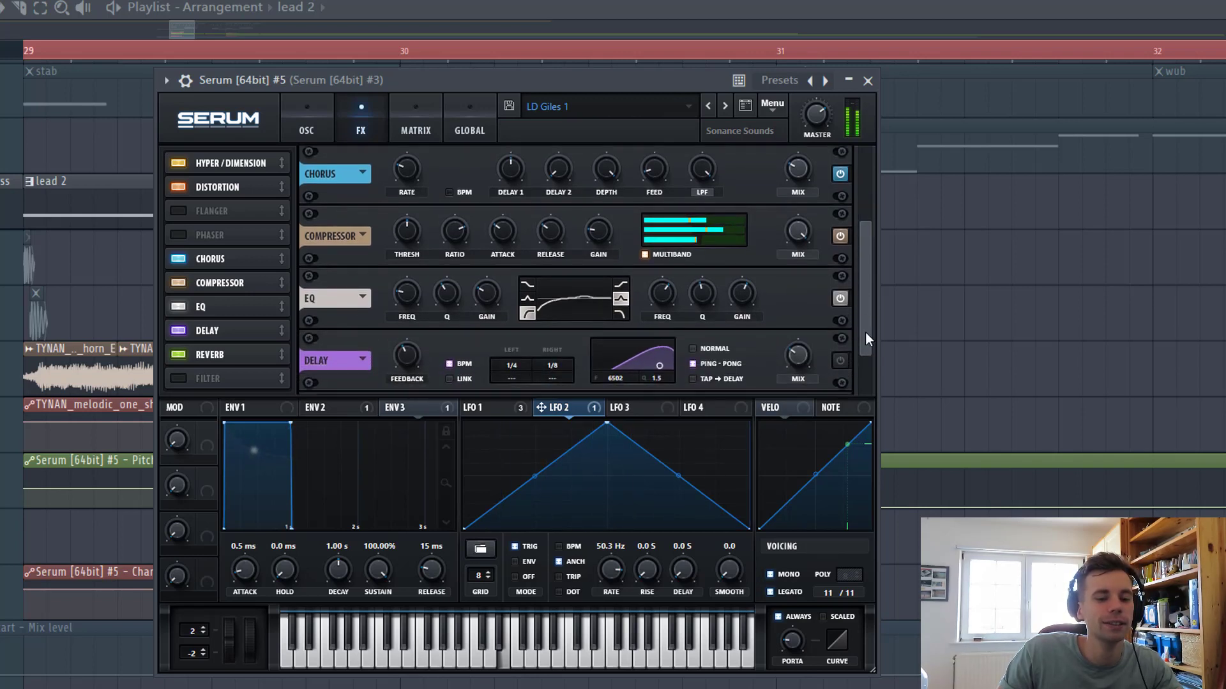
pyautogui.click(842, 337)
pyautogui.scroll(-3, 867, 331)
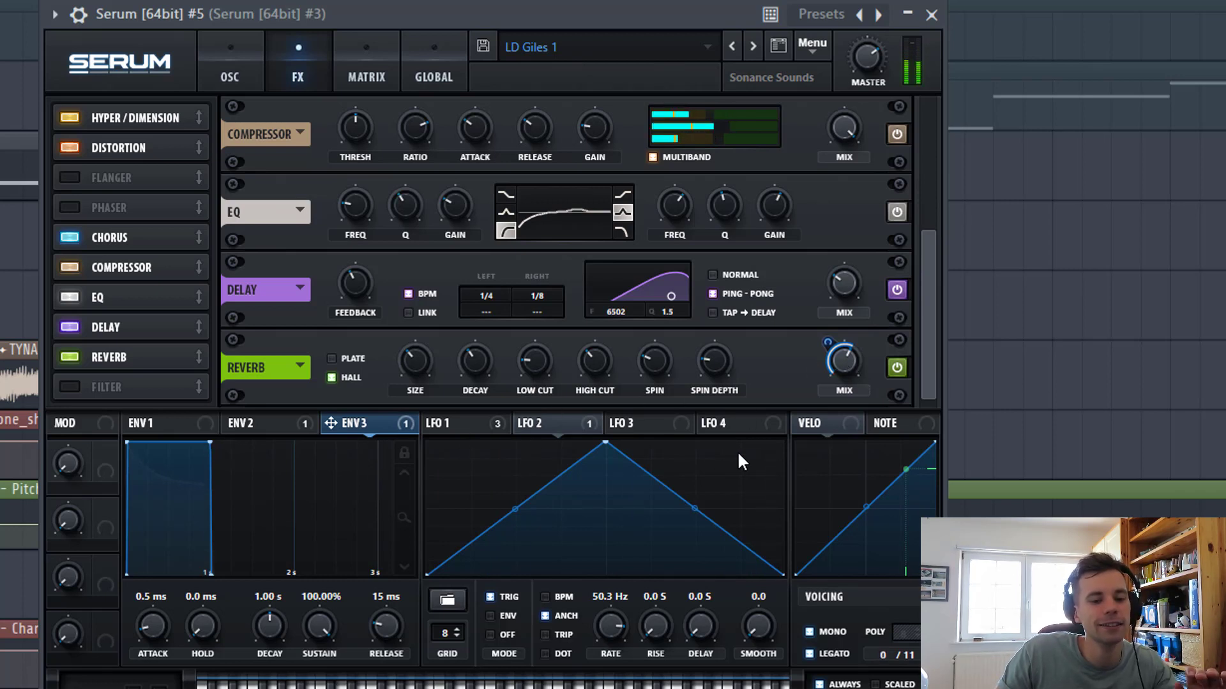
# Close the Serum lead and play the arrangement from bar 29 with the lead layers, main bass and drum tracks together
pyautogui.click(932, 14)
pyautogui.scroll(5, 64, 294)
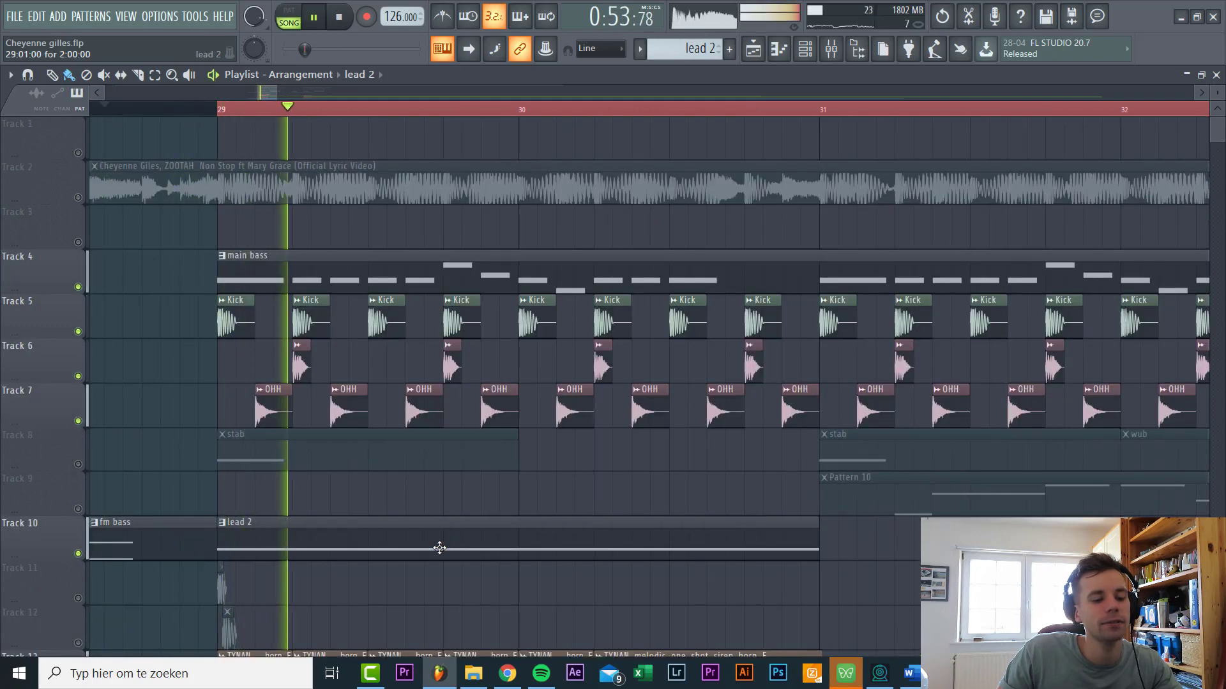
pyautogui.scroll(-4, 439, 547)
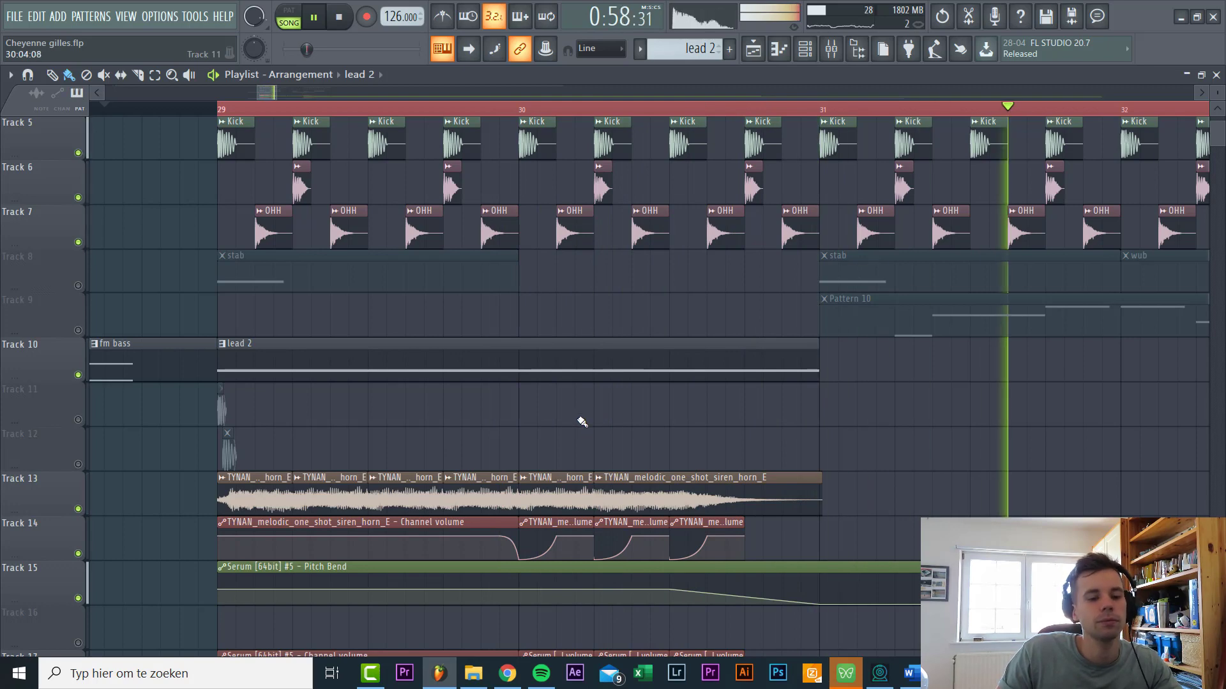
pyautogui.press('space')
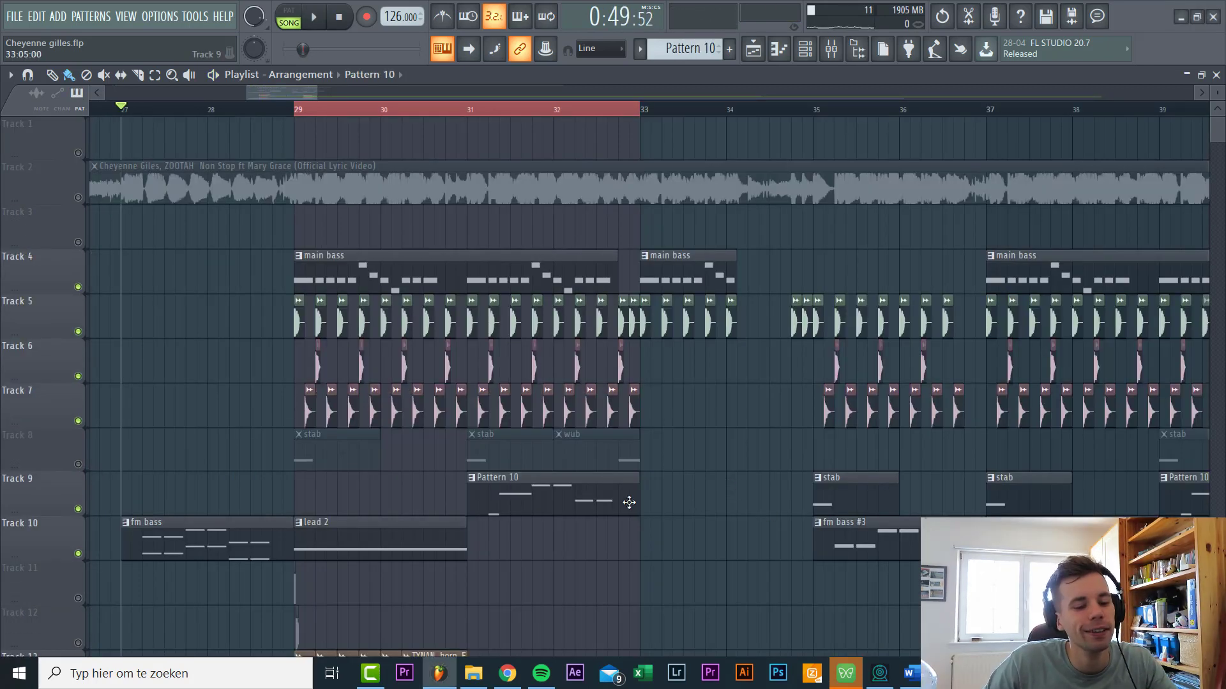
# Open the notes of Pattern 10 on Track 9 in the piano roll and play the pattern on its own
pyautogui.doubleClick(629, 503)
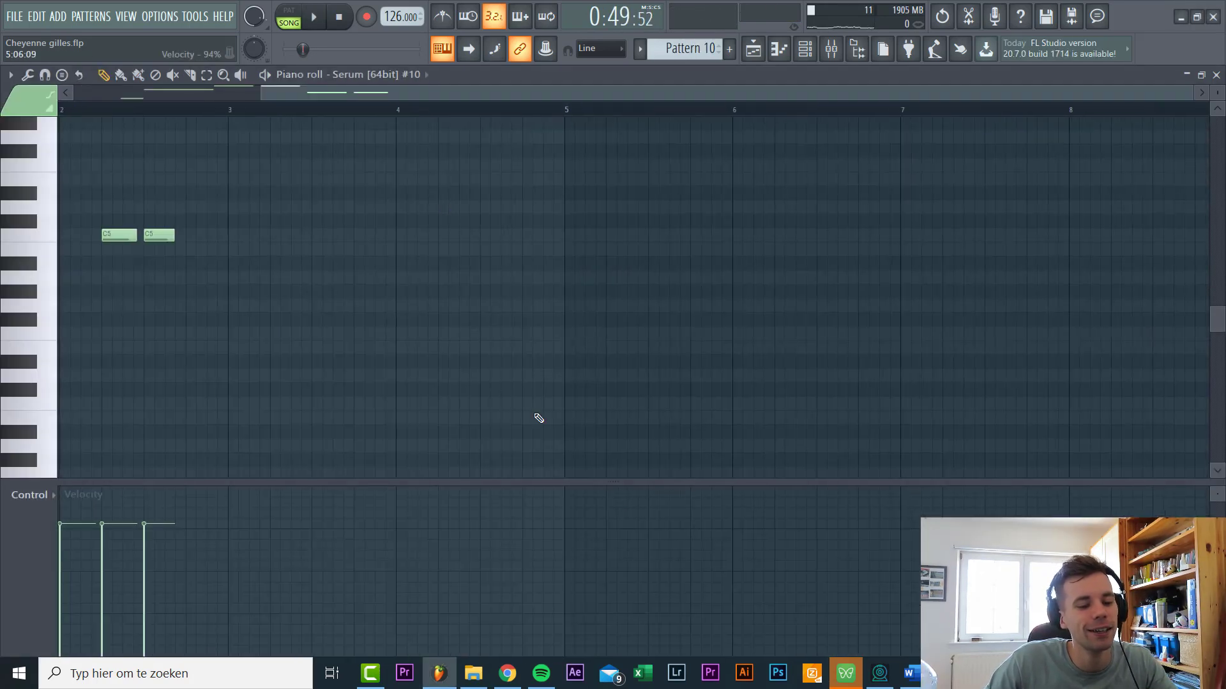
pyautogui.click(299, 9)
pyautogui.press('space')
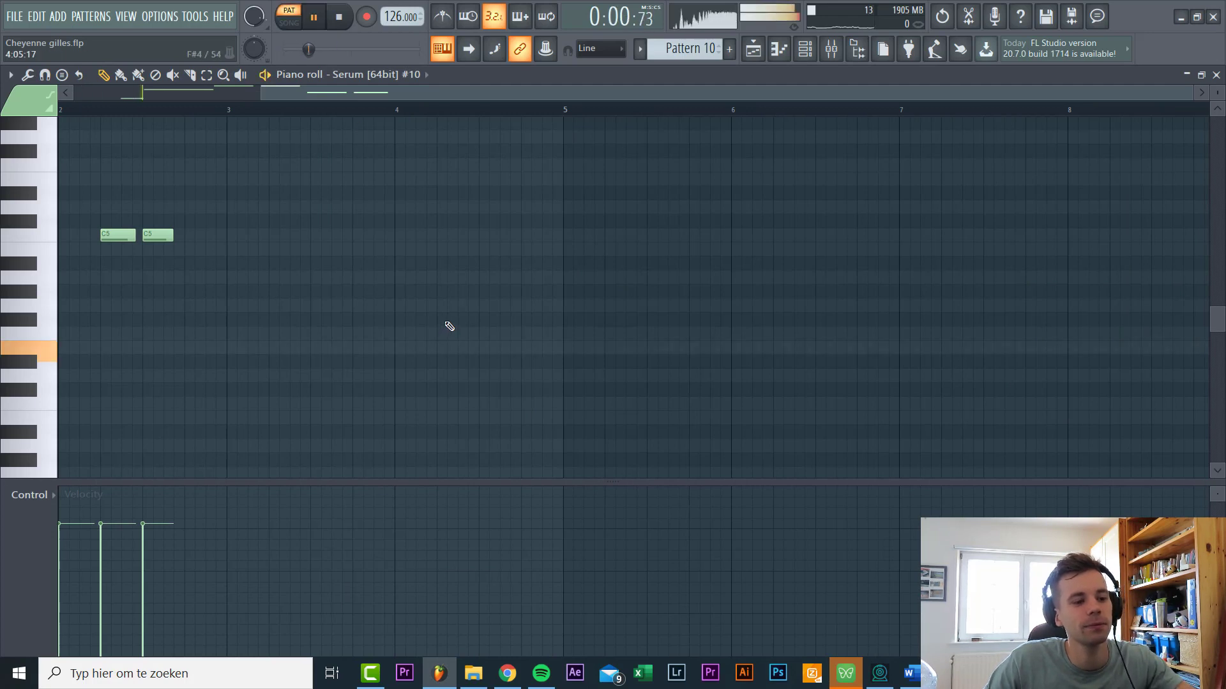
# Leave the piano roll and open the Serum #10 channel with the LD Giles 2 patch to examine its oscillator settings
pyautogui.press('Escape')
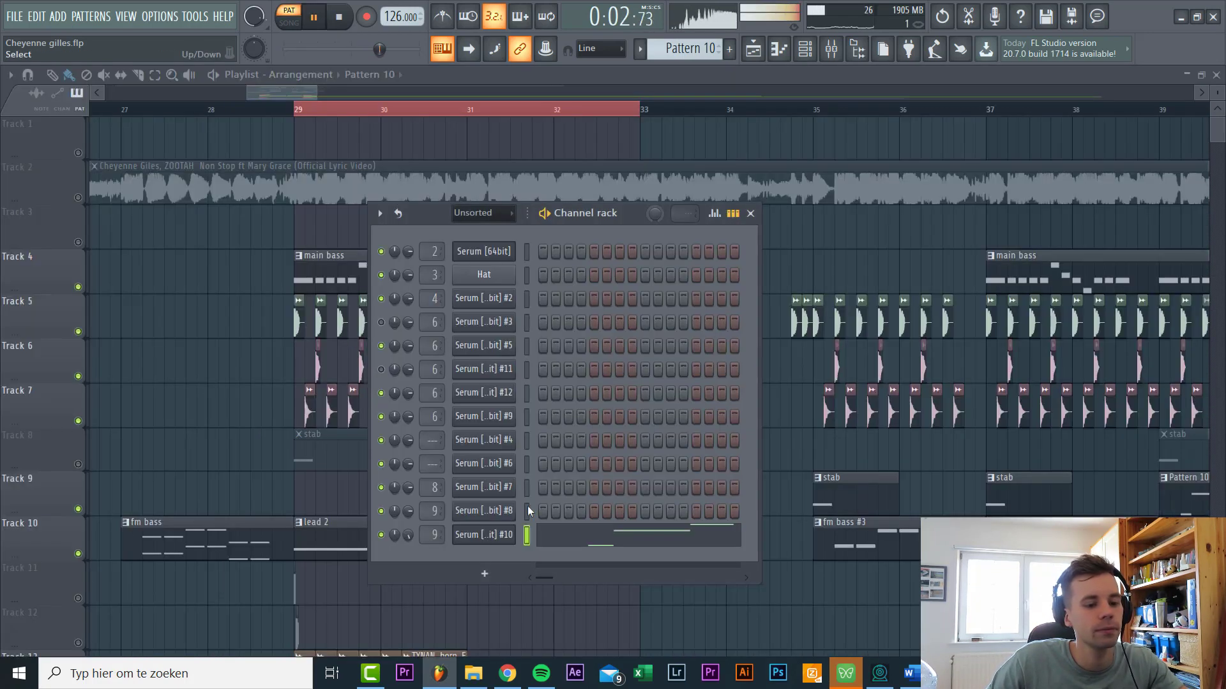
pyautogui.click(486, 534)
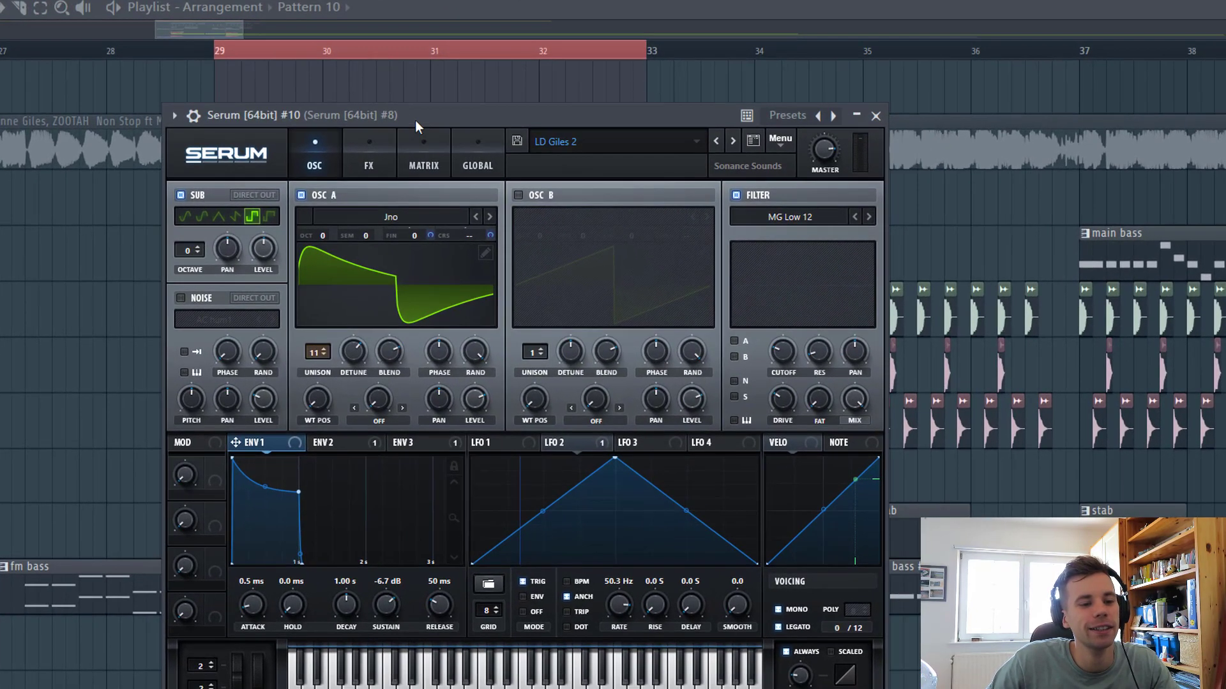
pyautogui.moveTo(415, 120); pyautogui.dragTo(415, 109)
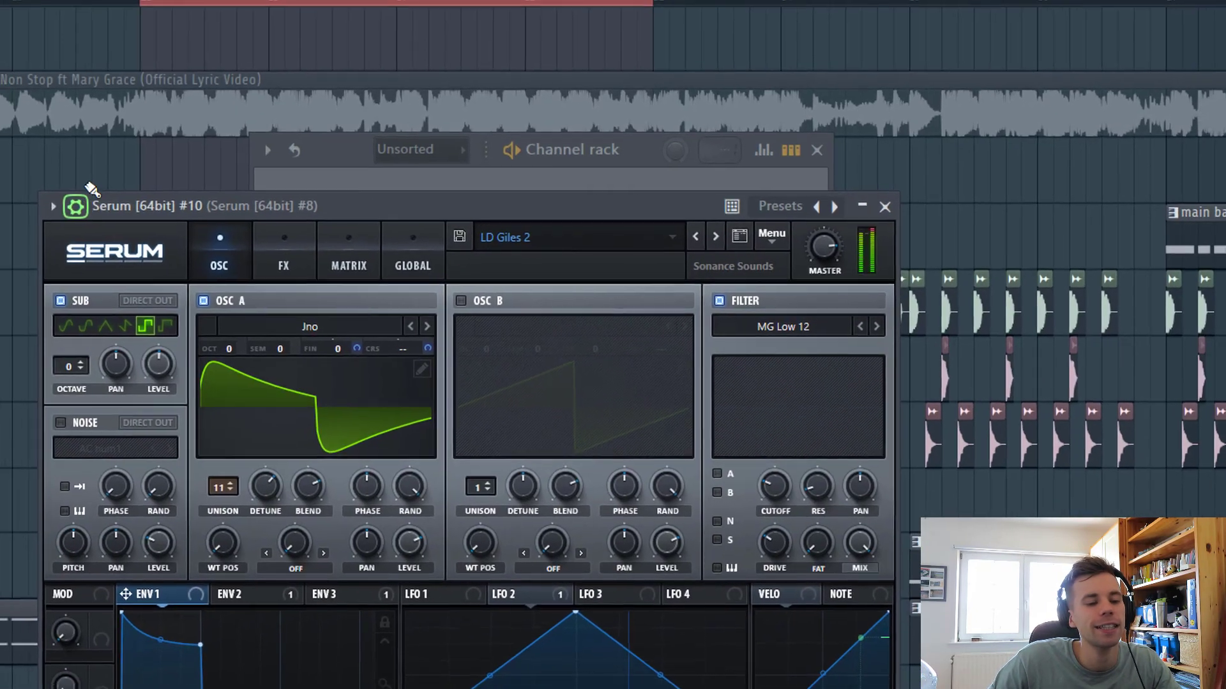
# Close the Serum lead and play the arrangement from bar 29 with Pattern 10 and the lead 2 layer included
pyautogui.click(90, 187)
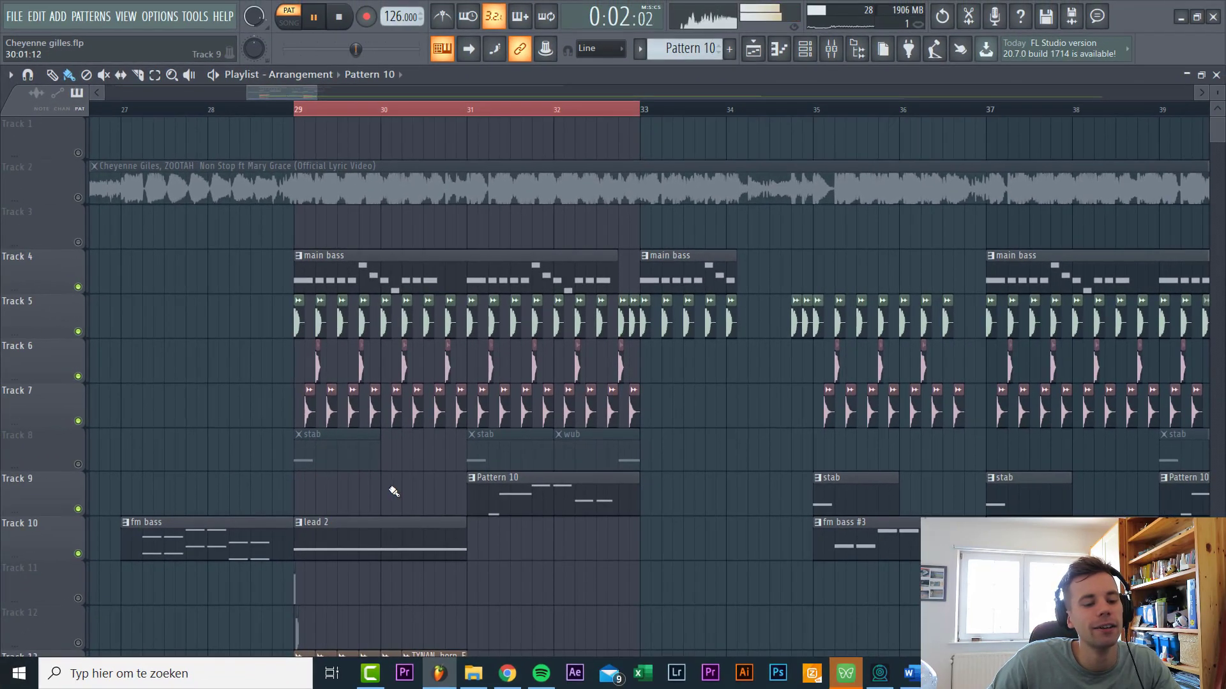
pyautogui.scroll(2, 418, 436)
pyautogui.click(224, 114)
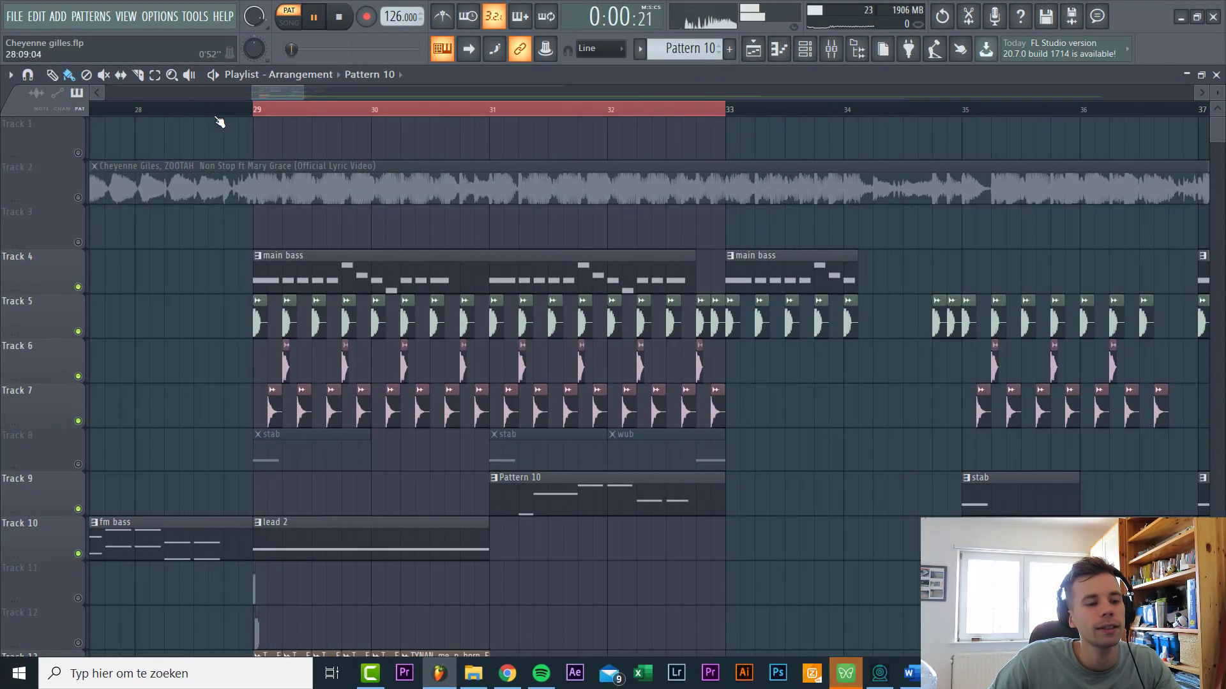
pyautogui.click(224, 114)
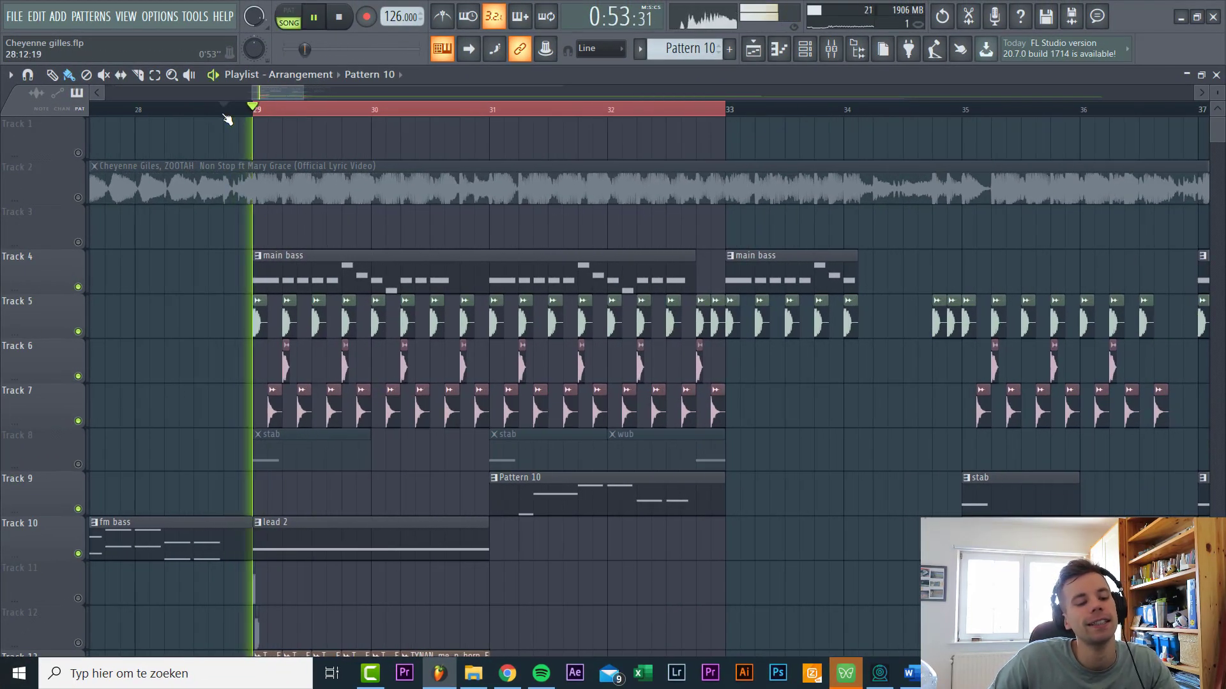
pyautogui.scroll(-2, 568, 548)
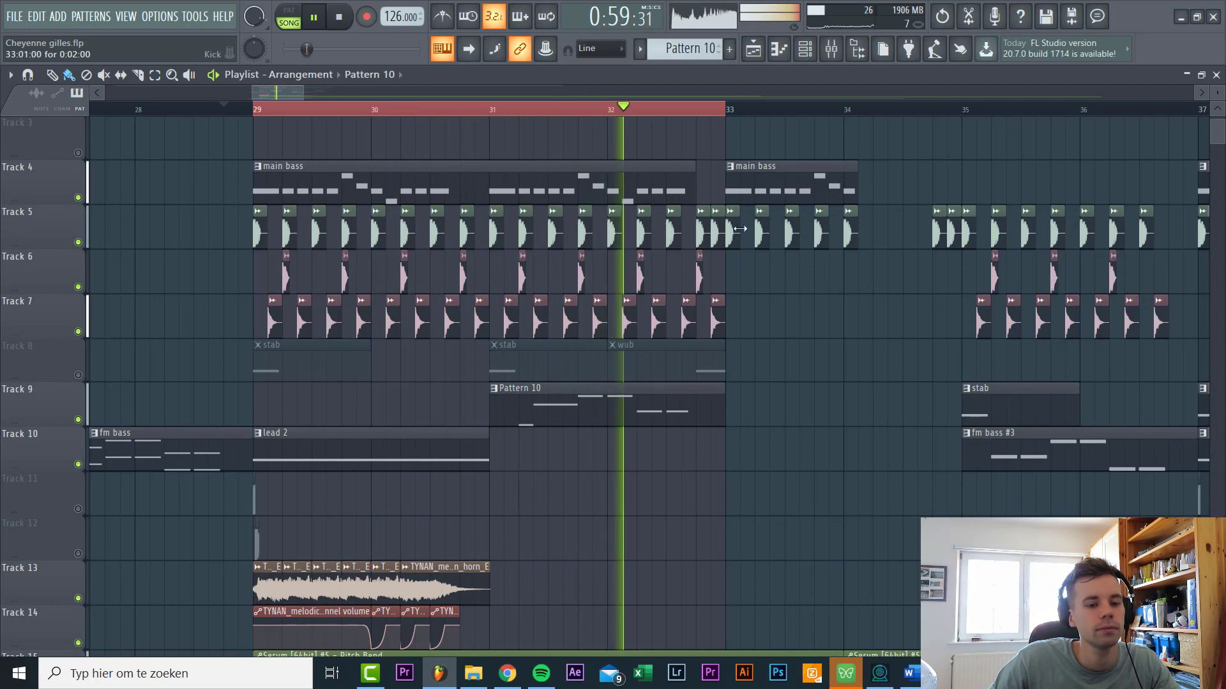
pyautogui.press('space')
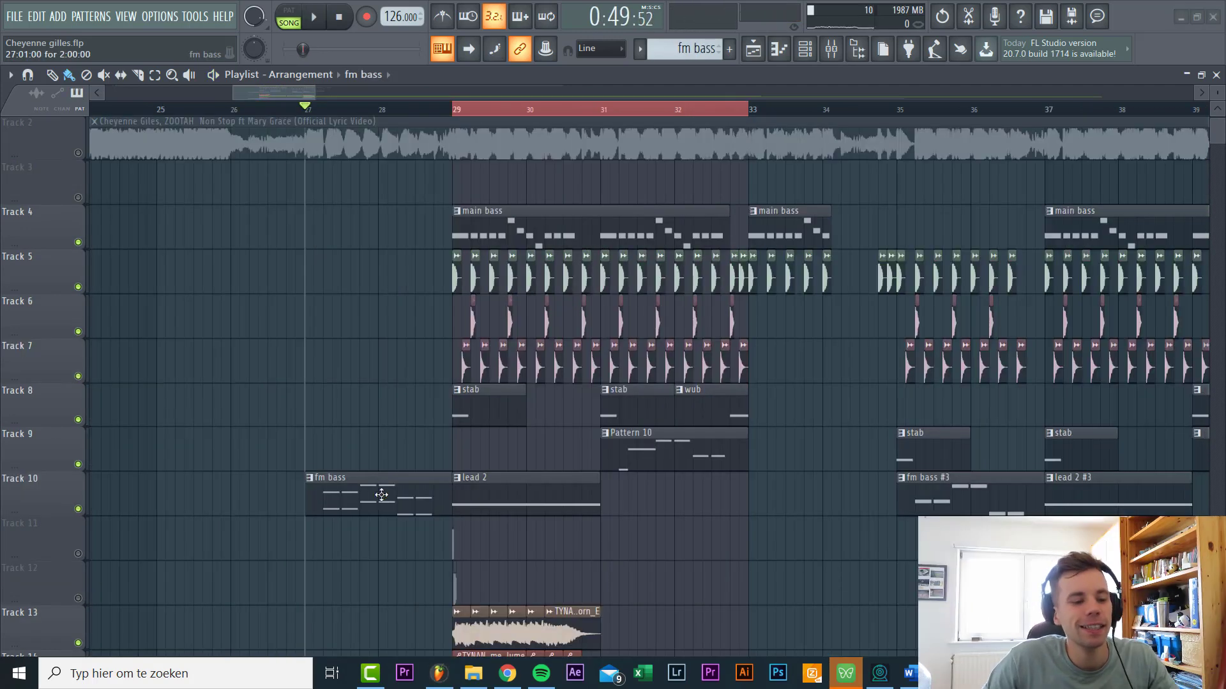
# Open the fm bass pattern on Track 10, play it on its own and open its first Serum channel with the BS Giles 2 patch
pyautogui.doubleClick(387, 500)
pyautogui.press('Escape')
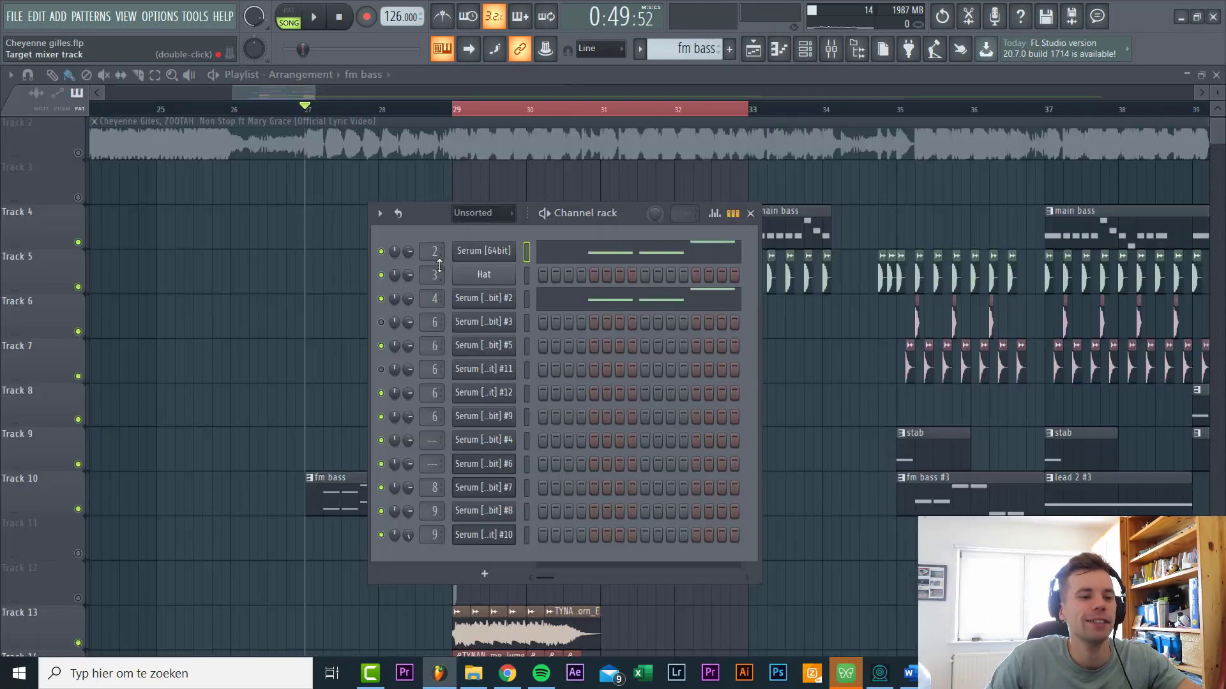
pyautogui.click(290, 19)
pyautogui.press('space')
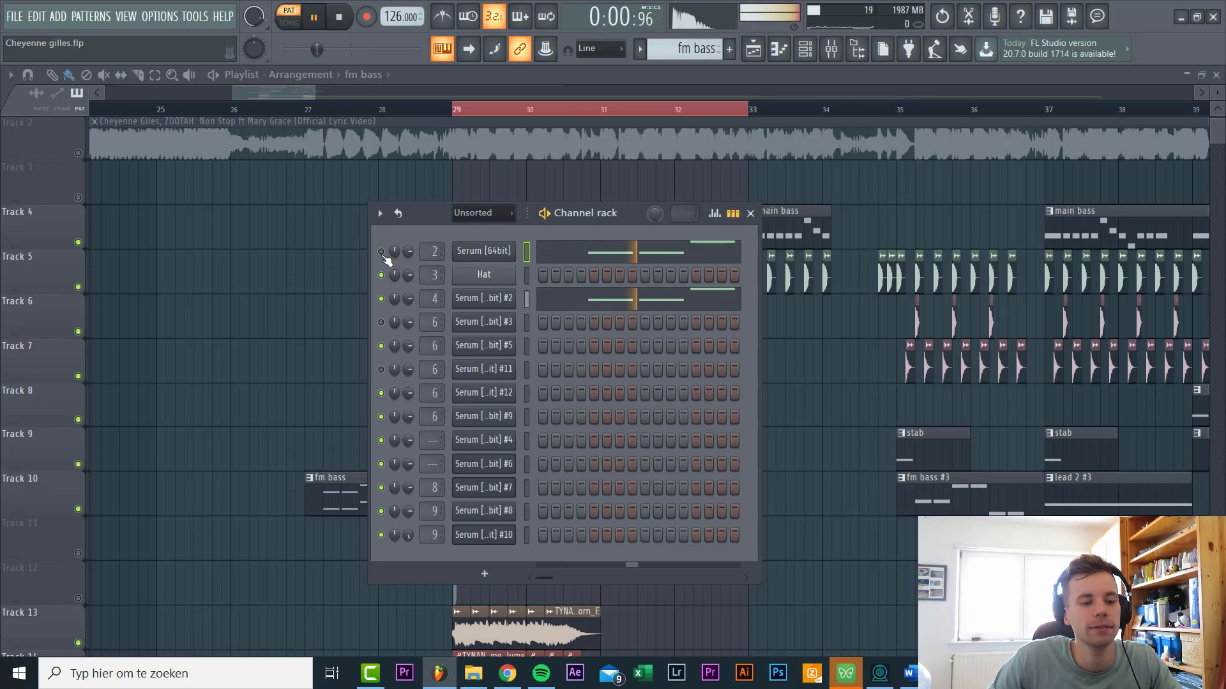
pyautogui.click(492, 249)
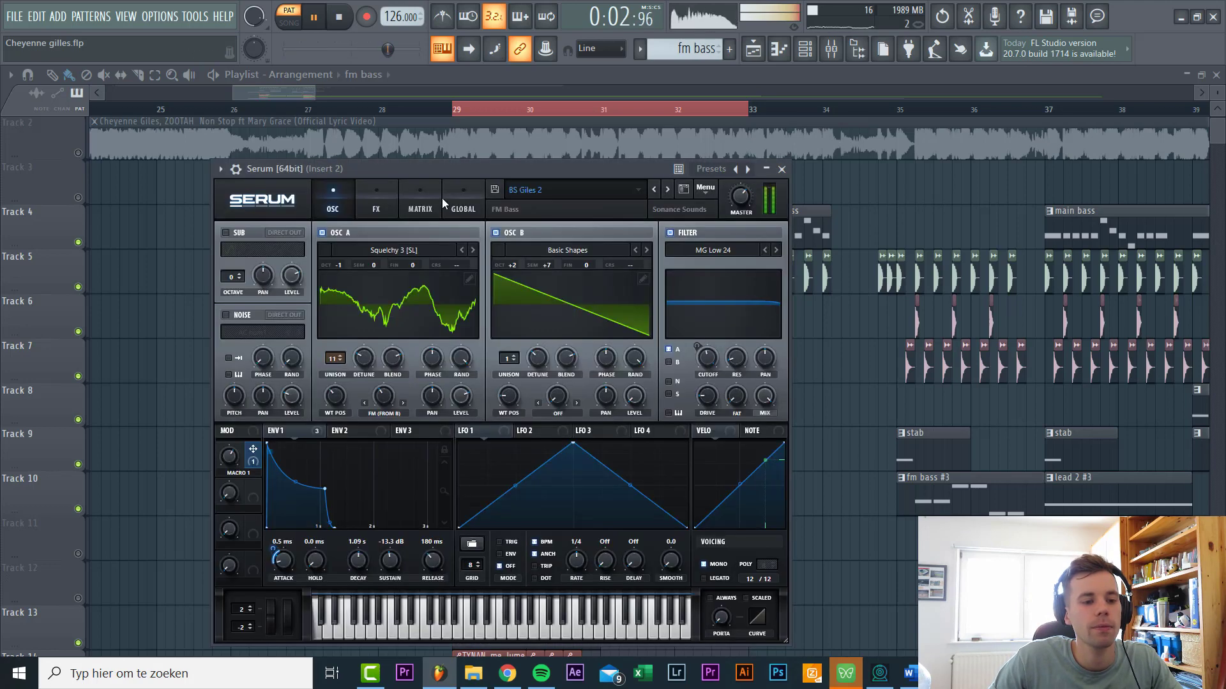
pyautogui.moveTo(453, 175); pyautogui.dragTo(544, 185)
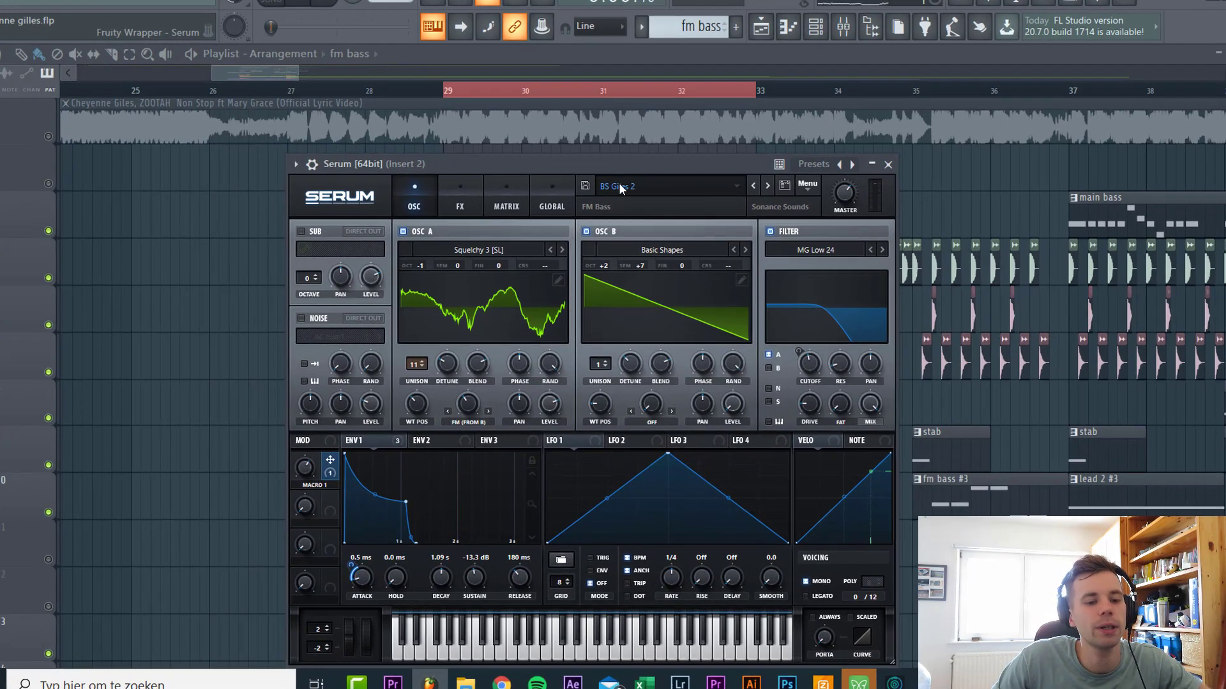
# Compare the BS Giles 2 patch with oscillator B off and on, and examine oscillator B's octave and semitone tuning
pyautogui.click(584, 193)
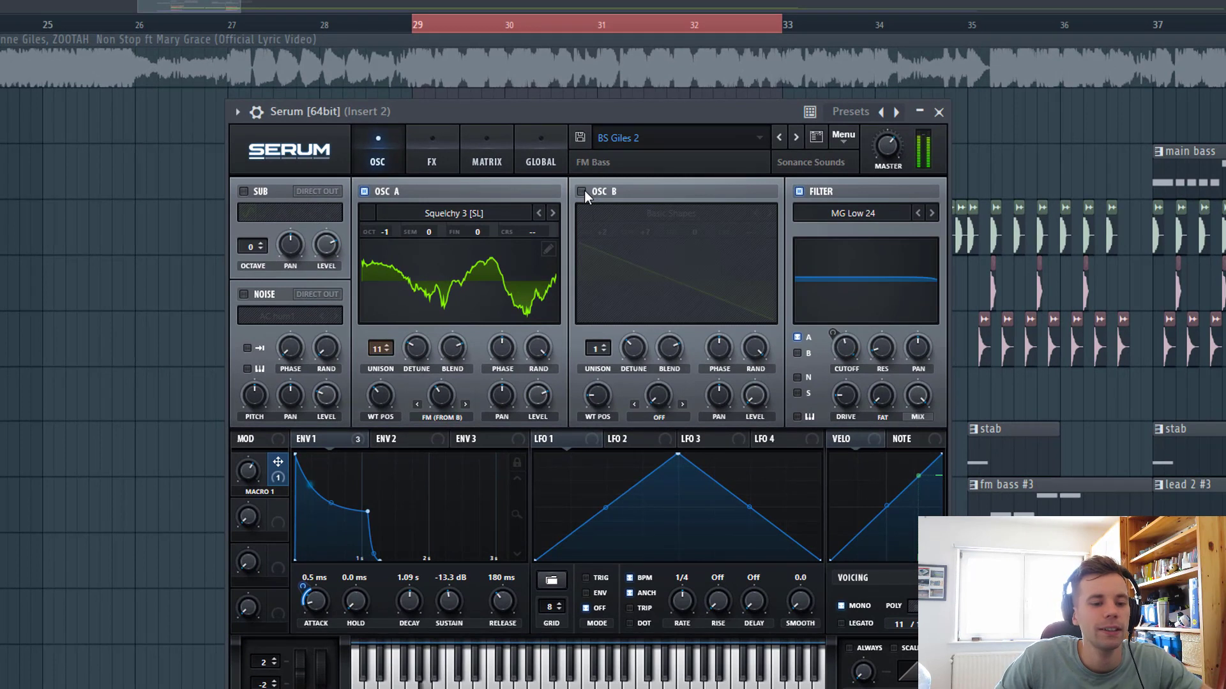
pyautogui.click(583, 192)
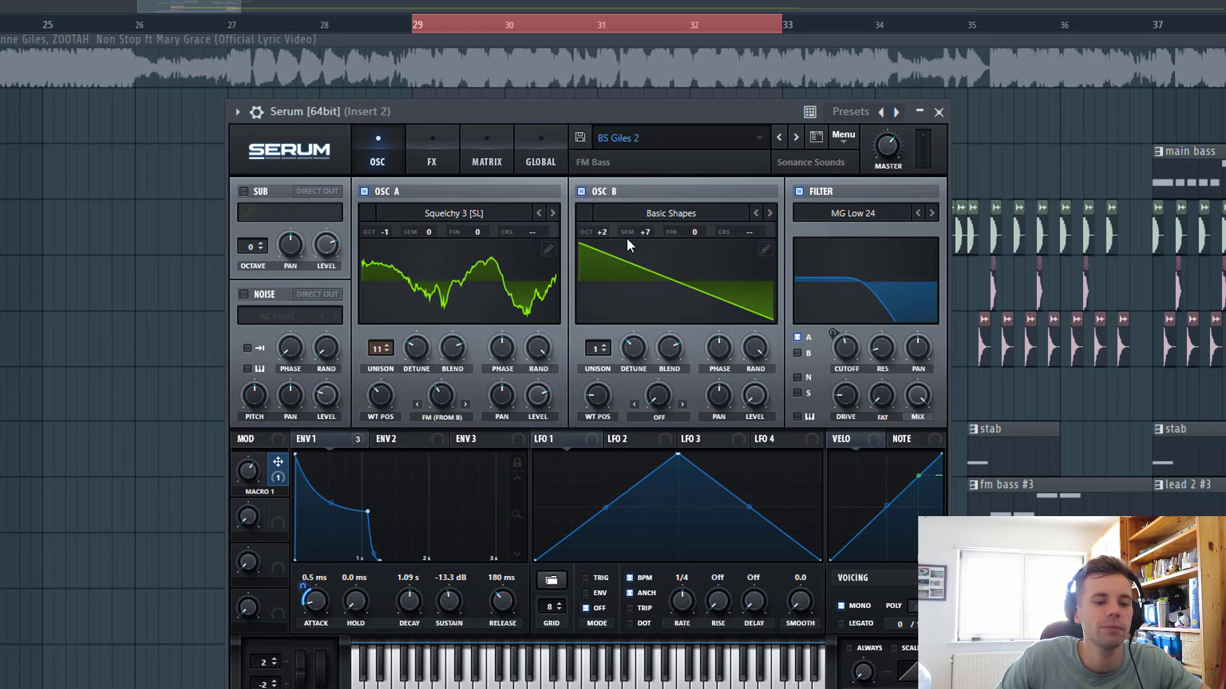
pyautogui.moveTo(605, 238)
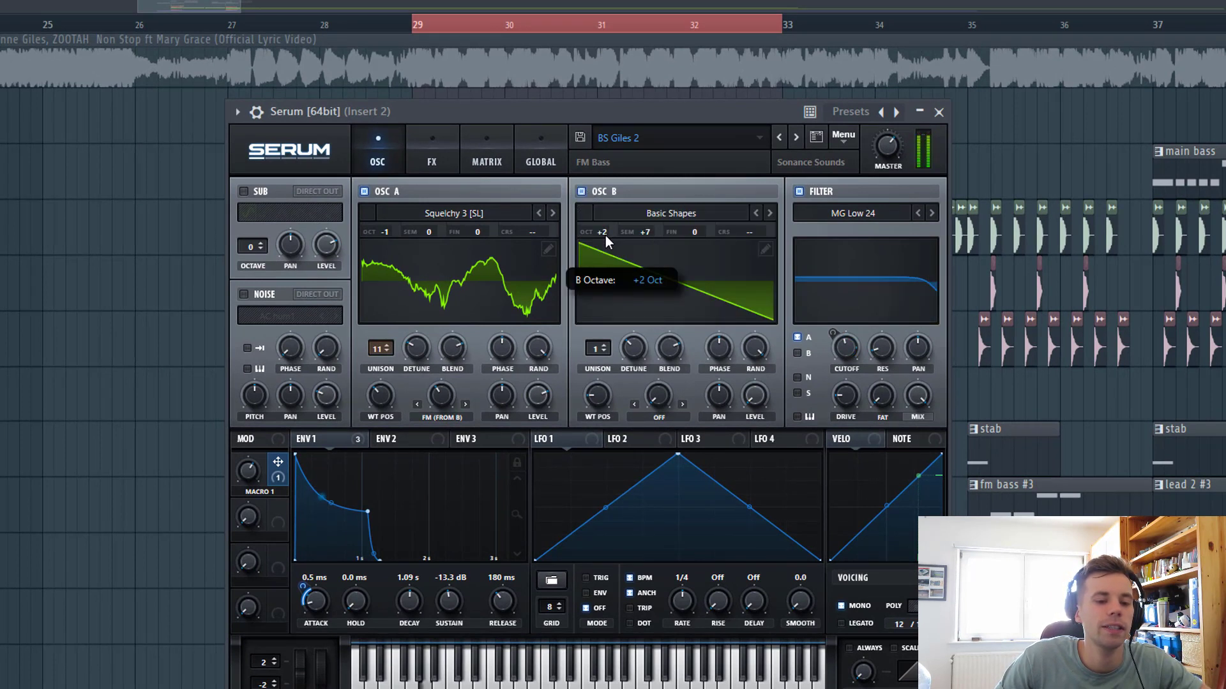
pyautogui.moveTo(646, 232)
pyautogui.mouseDown()
pyautogui.moveTo(658, 205)
pyautogui.moveTo(655, 221)
pyautogui.mouseUp()
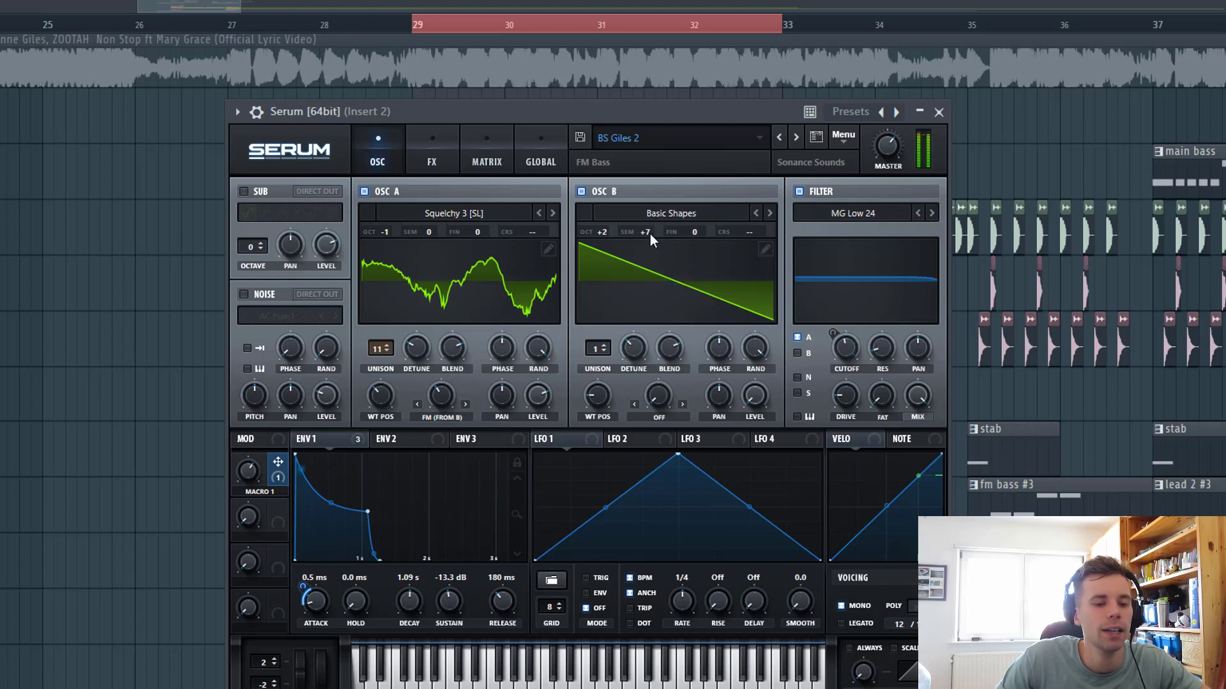
# Sweep oscillator A's FM (From B) warp down to 0% and bring it back up to 34%
pyautogui.moveTo(444, 402); pyautogui.dragTo(471, 504)
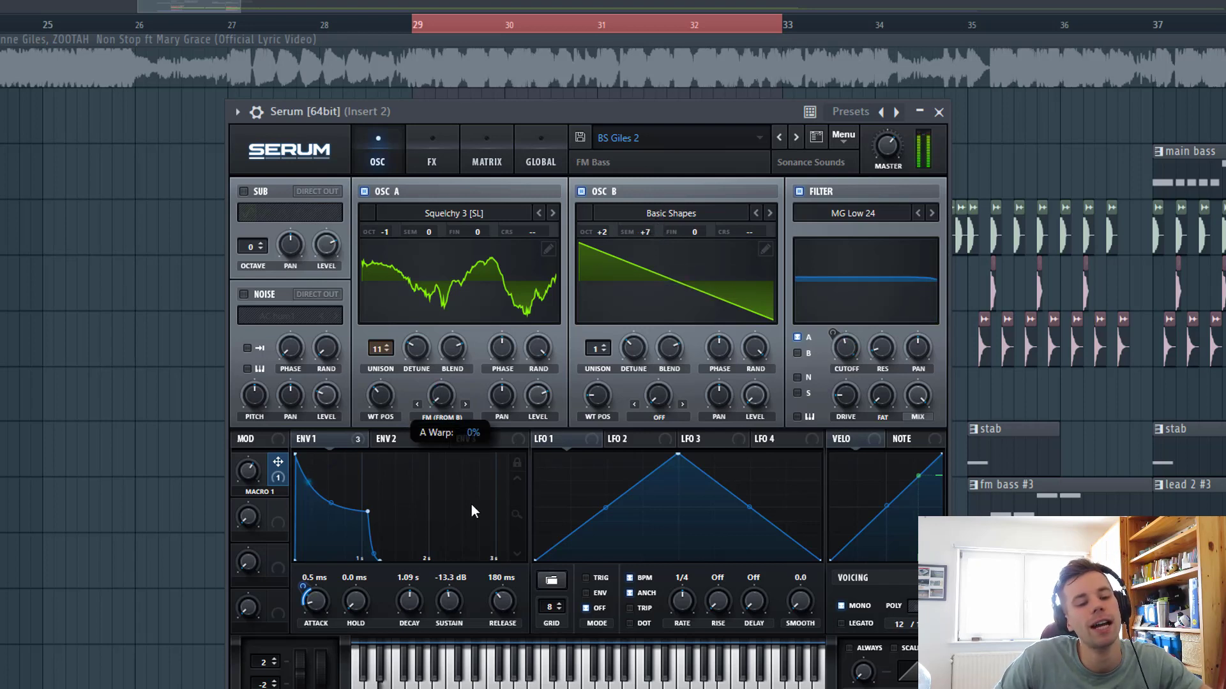
pyautogui.moveTo(449, 397); pyautogui.dragTo(423, 328)
pyautogui.moveTo(437, 396); pyautogui.dragTo(438, 393)
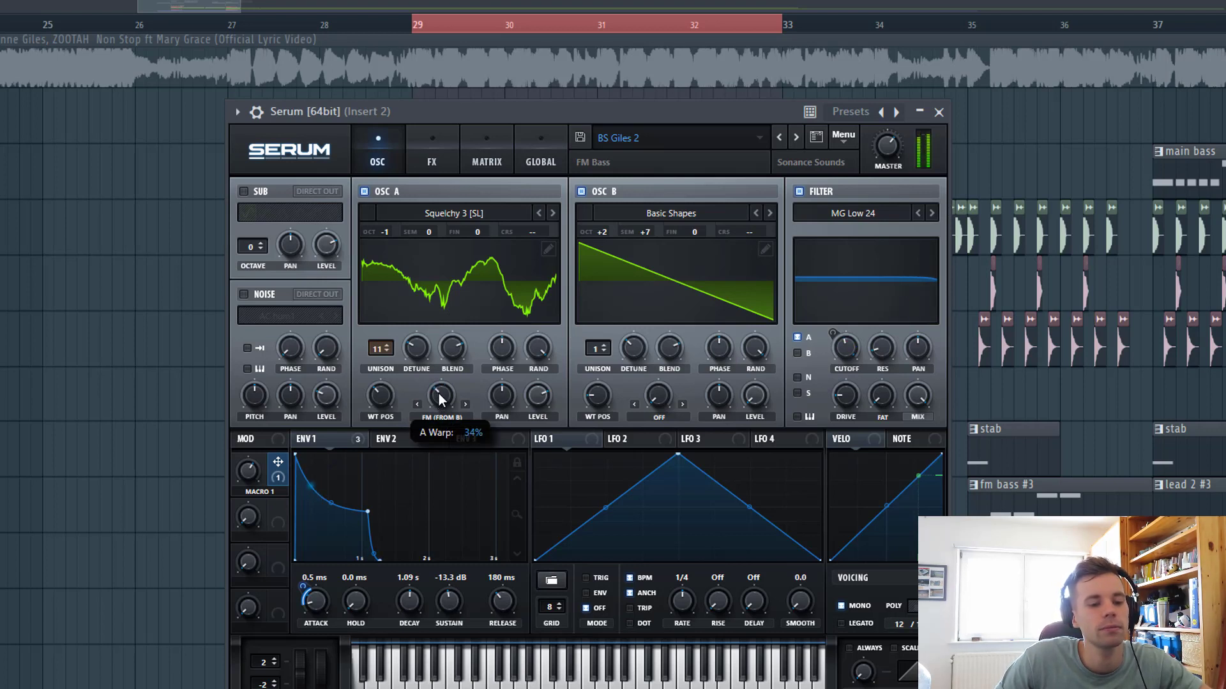
# Audition oscillator A's wavetable position with oscillator B switched off, and switch oscillator B back on
pyautogui.click(581, 190)
pyautogui.click(581, 191)
pyautogui.click(581, 191)
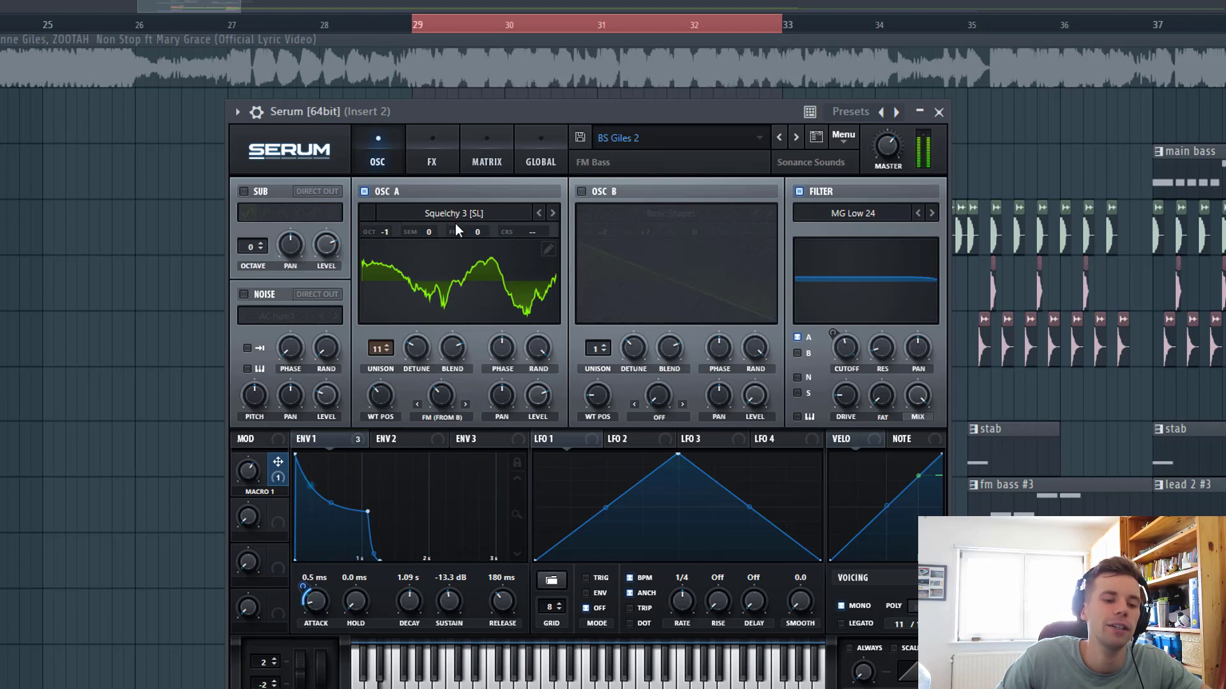
pyautogui.moveTo(381, 396); pyautogui.dragTo(352, 368)
pyautogui.click(581, 191)
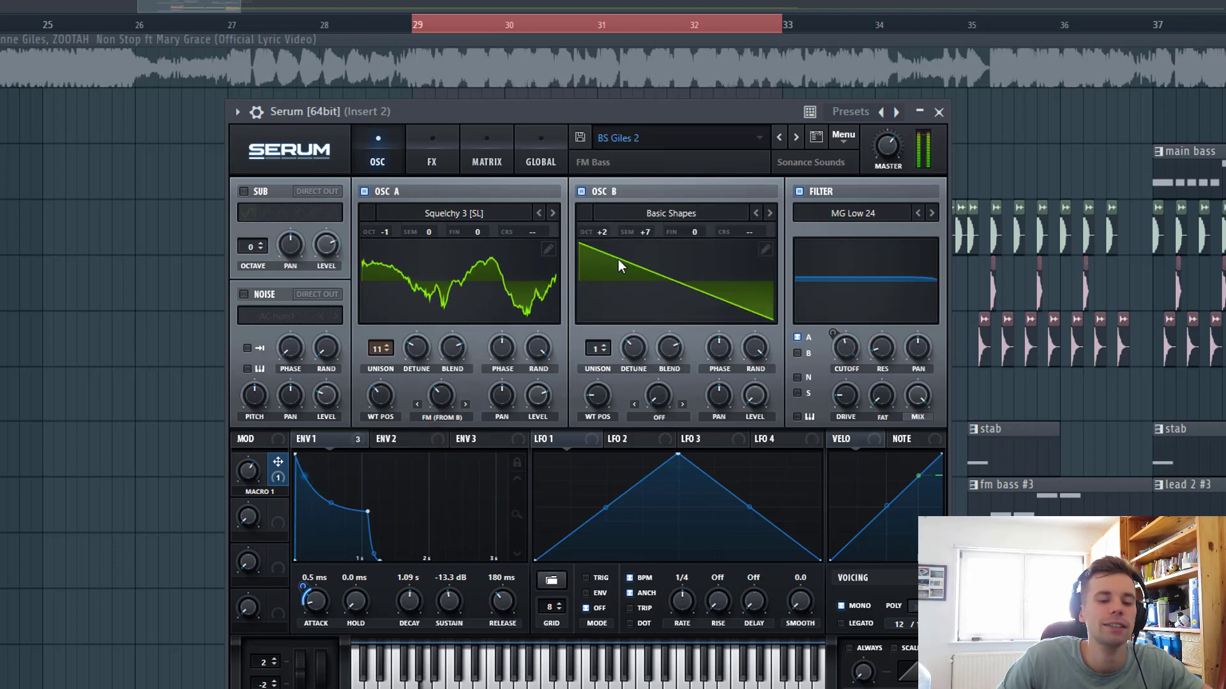
# Show the BS Giles 2 patch's effects and compare the sound with the Diode 2 distortion bypassed and enabled
pyautogui.click(431, 163)
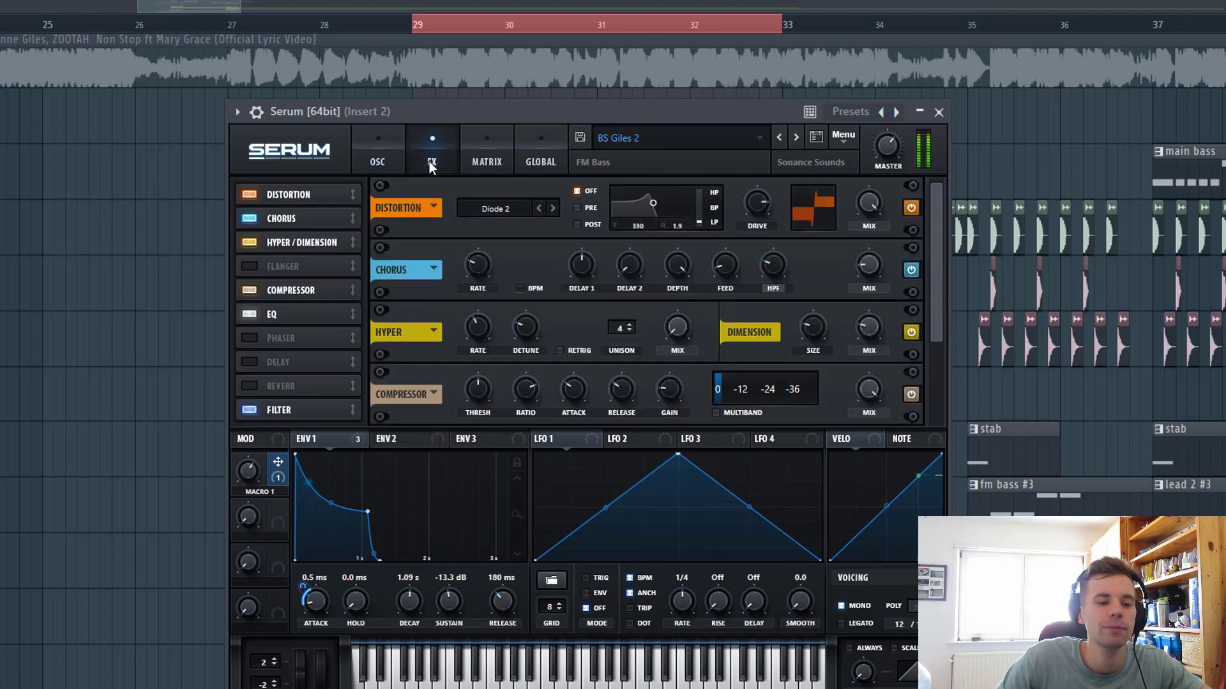
pyautogui.click(910, 208)
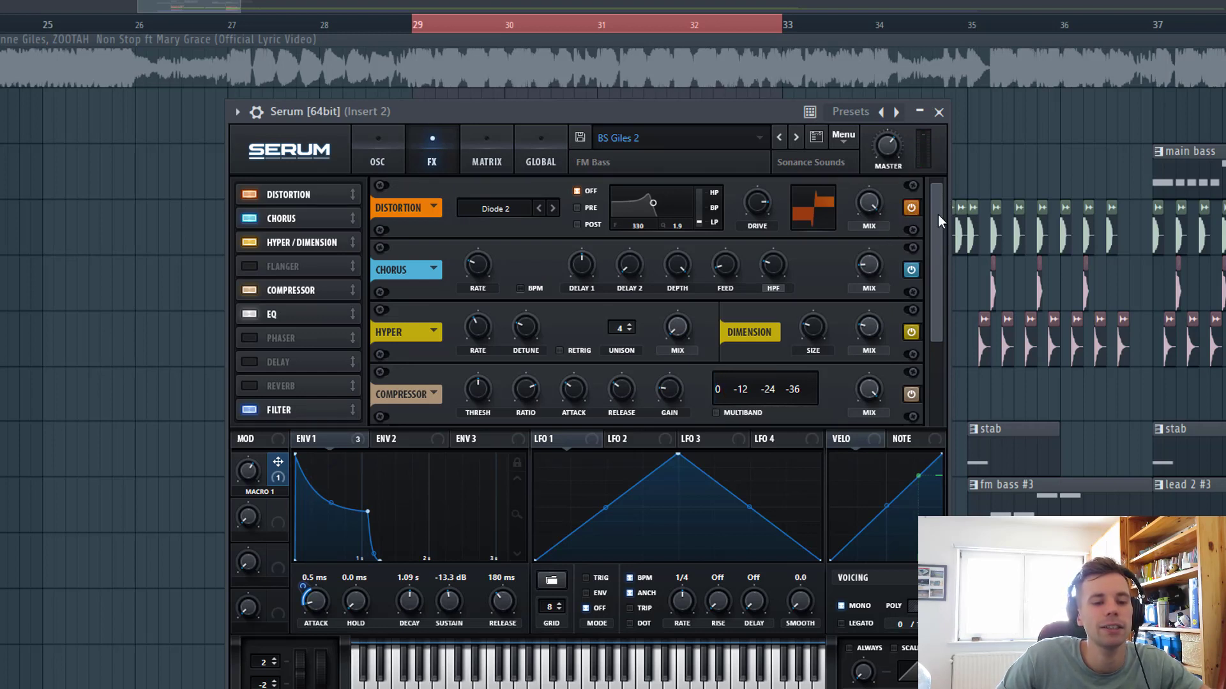
pyautogui.click(917, 211)
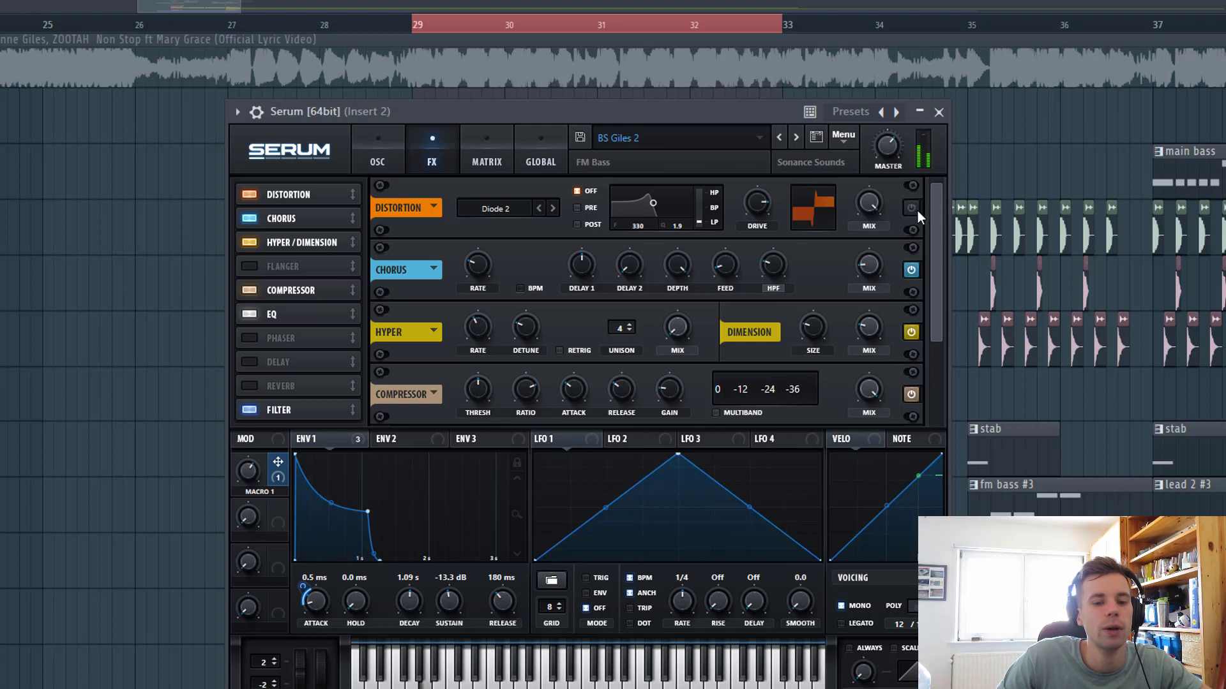
pyautogui.click(916, 209)
# Examine the patch's compressor, EQ and MG Low 12 filter effects, comparing the sound with each bypassed and enabled
pyautogui.moveTo(941, 208); pyautogui.dragTo(941, 231)
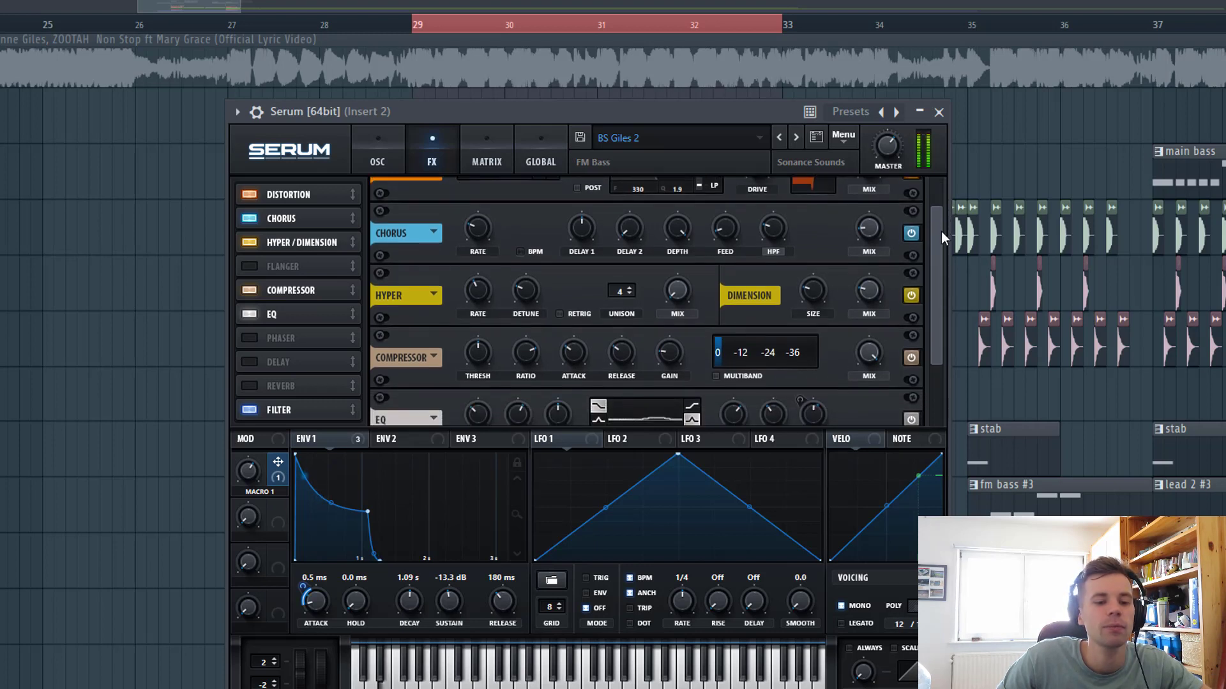
pyautogui.click(912, 356)
pyautogui.moveTo(937, 353); pyautogui.dragTo(951, 407)
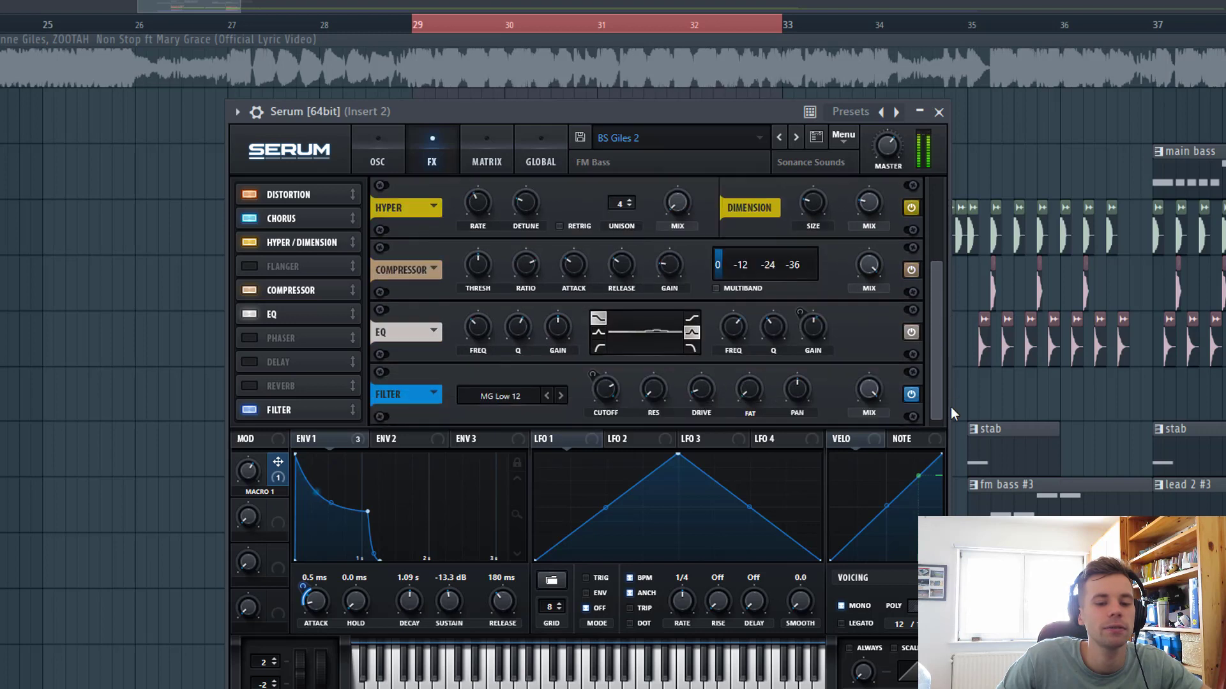
pyautogui.click(910, 331)
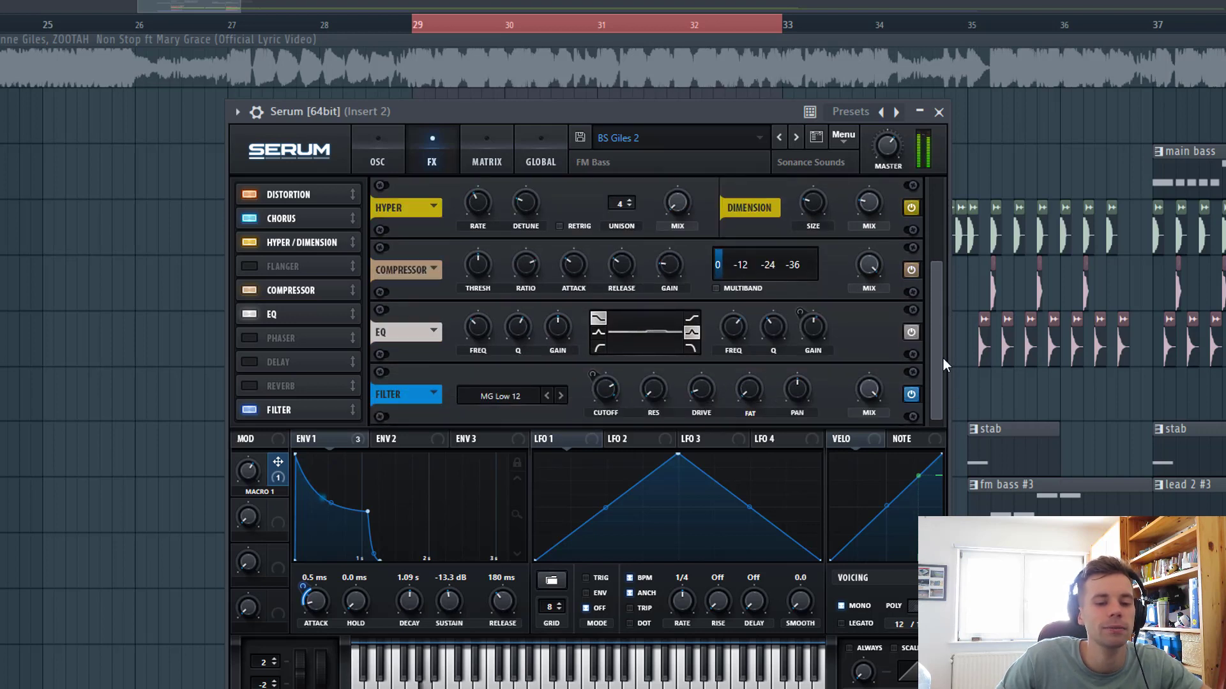
pyautogui.click(911, 395)
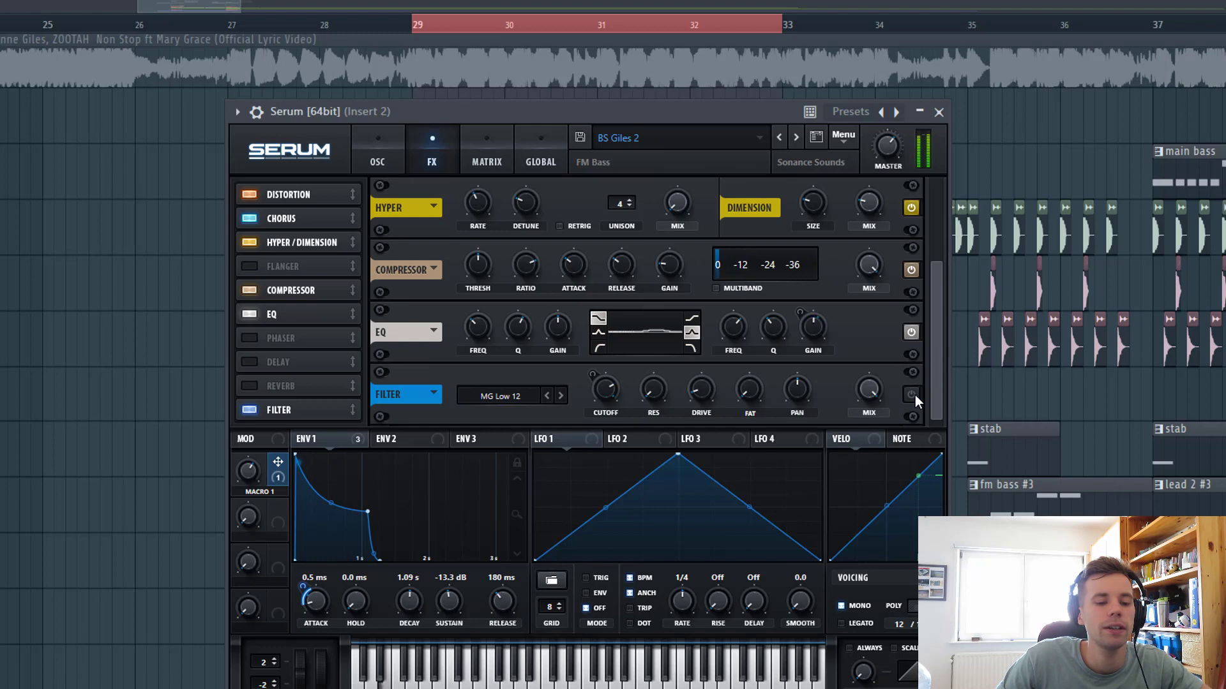
pyautogui.click(911, 394)
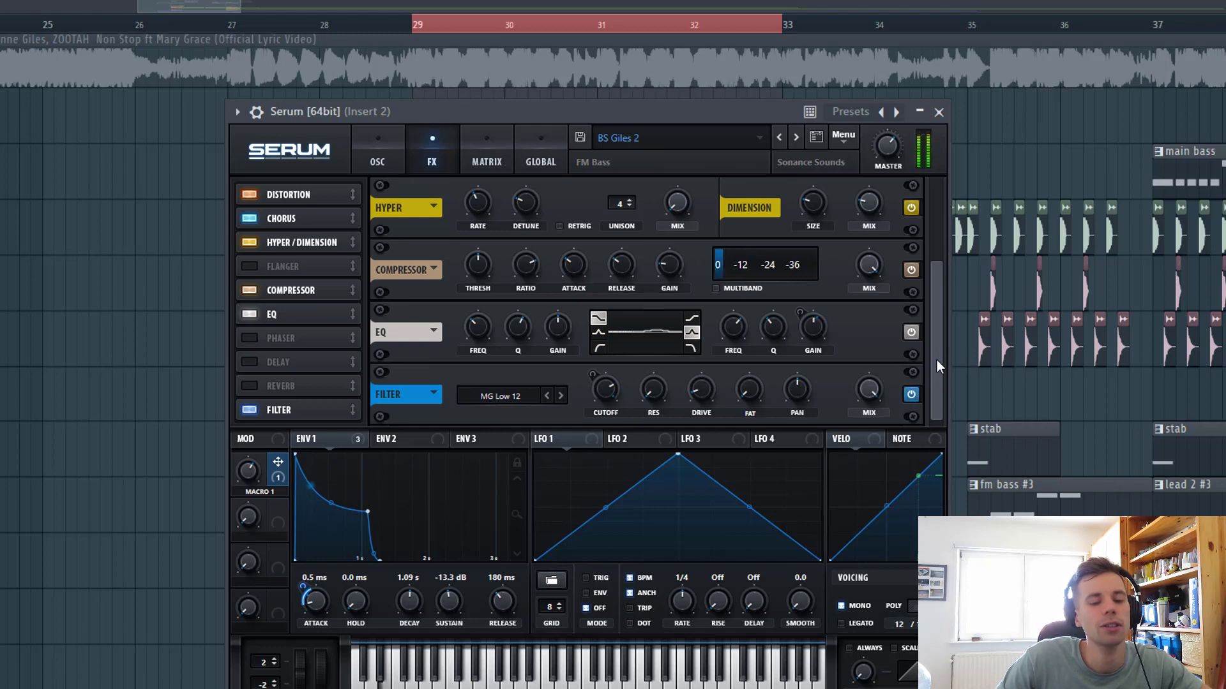
# Close the Serum bass and the channel rack, and clear the playlist's time selection over bars 29 to 33
pyautogui.click(939, 112)
pyautogui.press('F6')
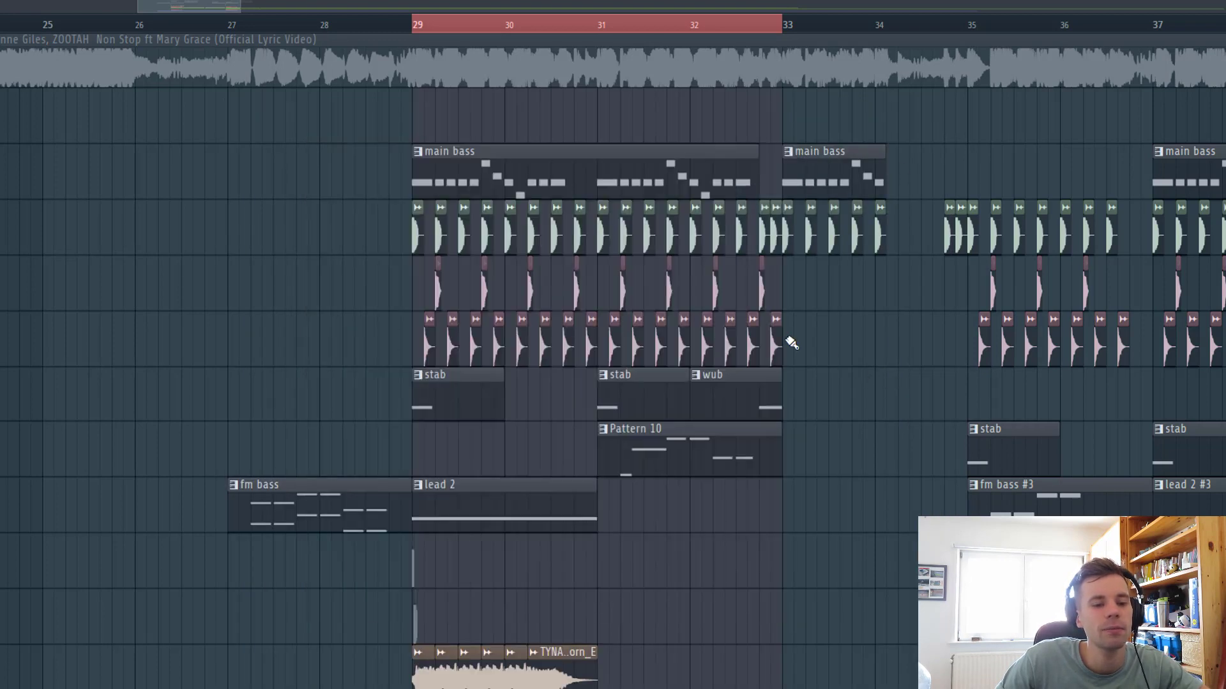
pyautogui.scroll(-3, 474, 215)
pyautogui.moveTo(441, 31); pyautogui.dragTo(641, 33)
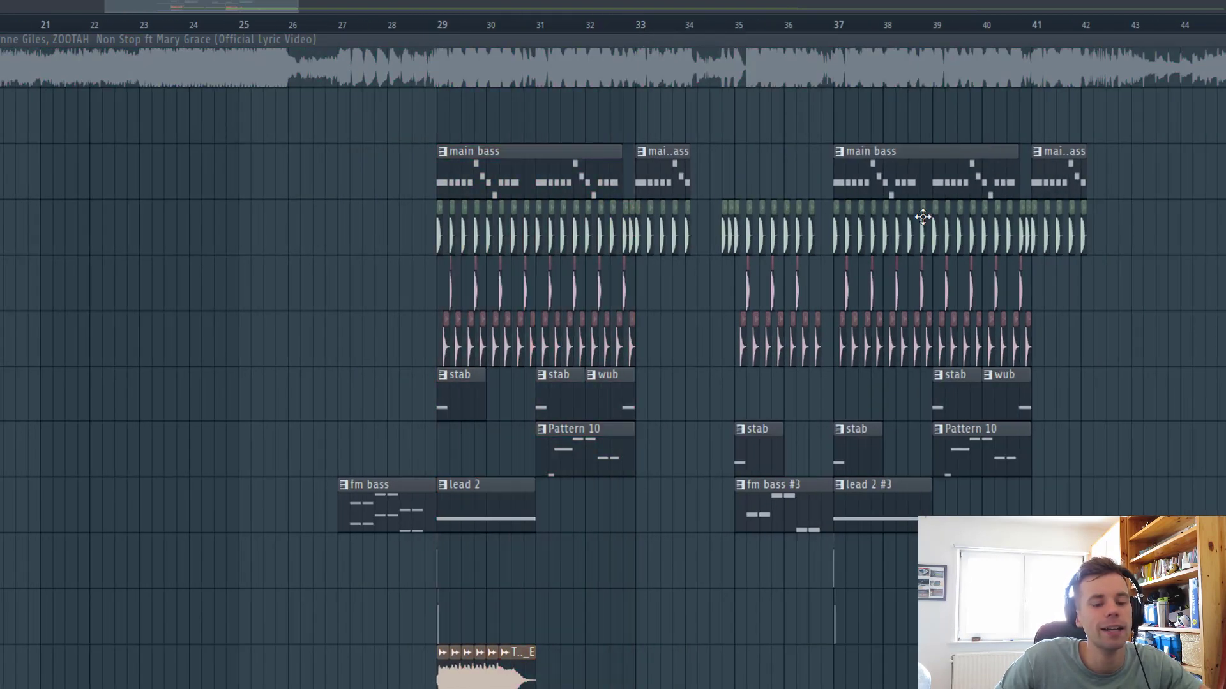
# Play the arrangement from just before bar 35 to hear the fm bass #3 clip with the drums, and stop playback
pyautogui.scroll(4, 923, 217)
pyautogui.click(565, 34)
pyautogui.press('space')
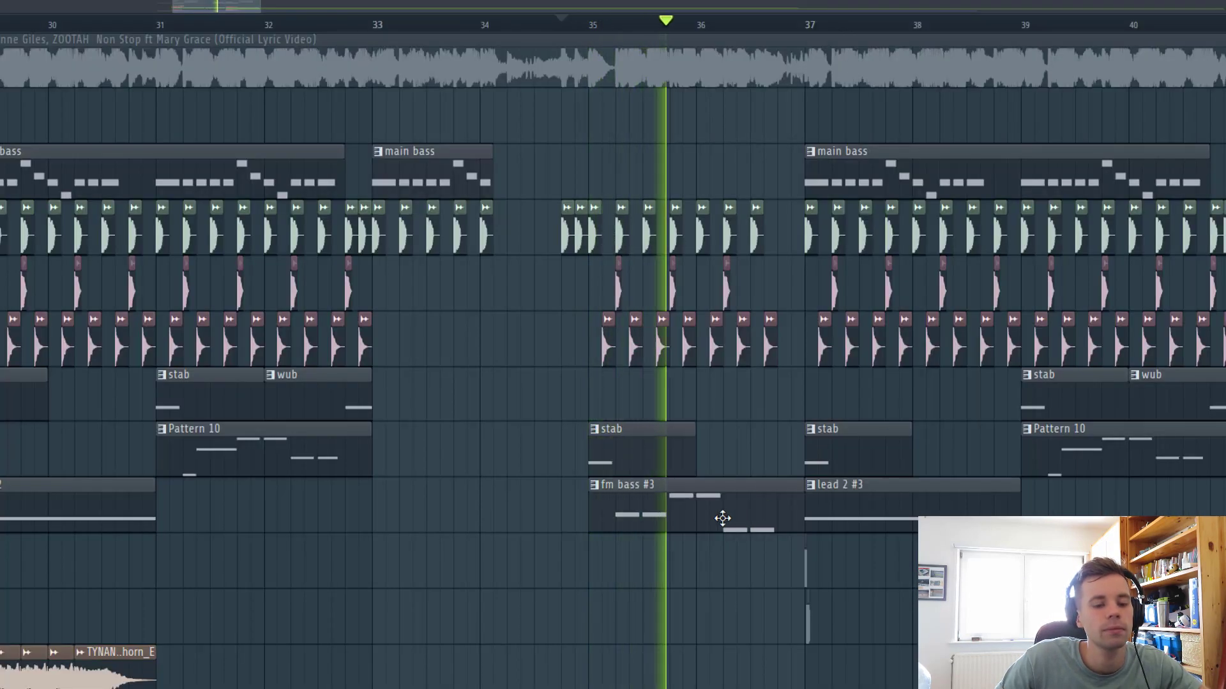
pyautogui.scroll(-2, 702, 517)
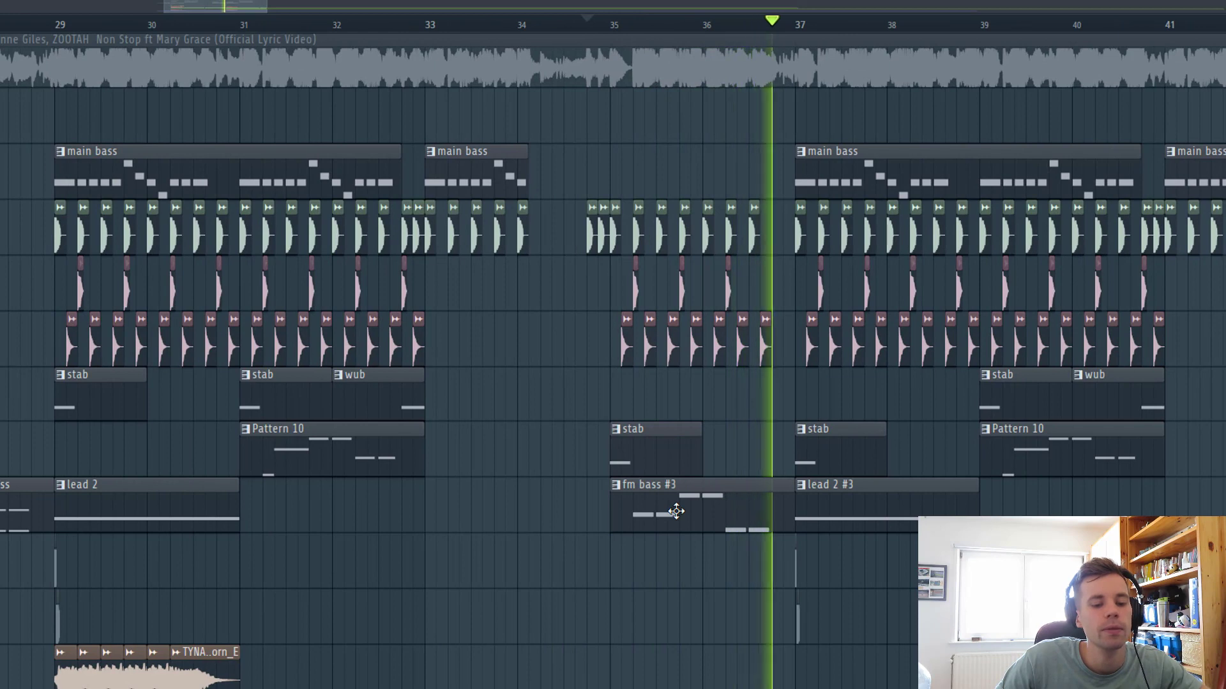
pyautogui.press('space')
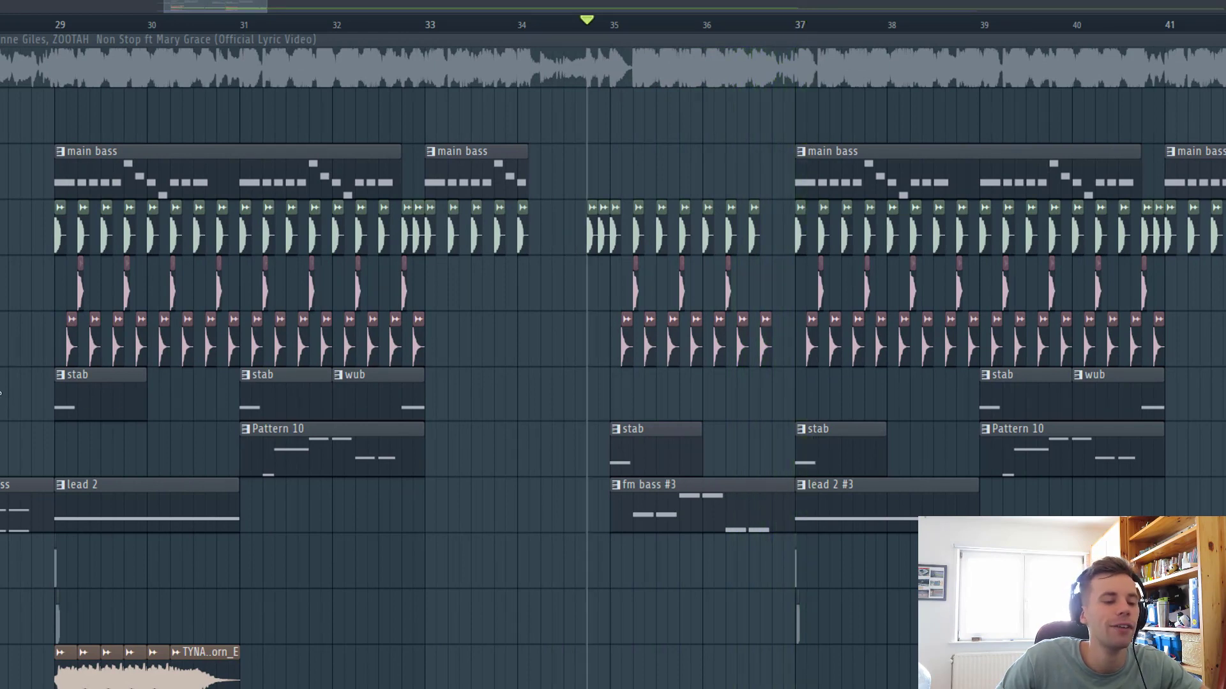
# Play the stab and wub patterns of Track 8 on their own and view the Serum #6 and Serum #7 channels behind them
pyautogui.scroll(1, 175, 408)
pyautogui.scroll(2, 175, 408)
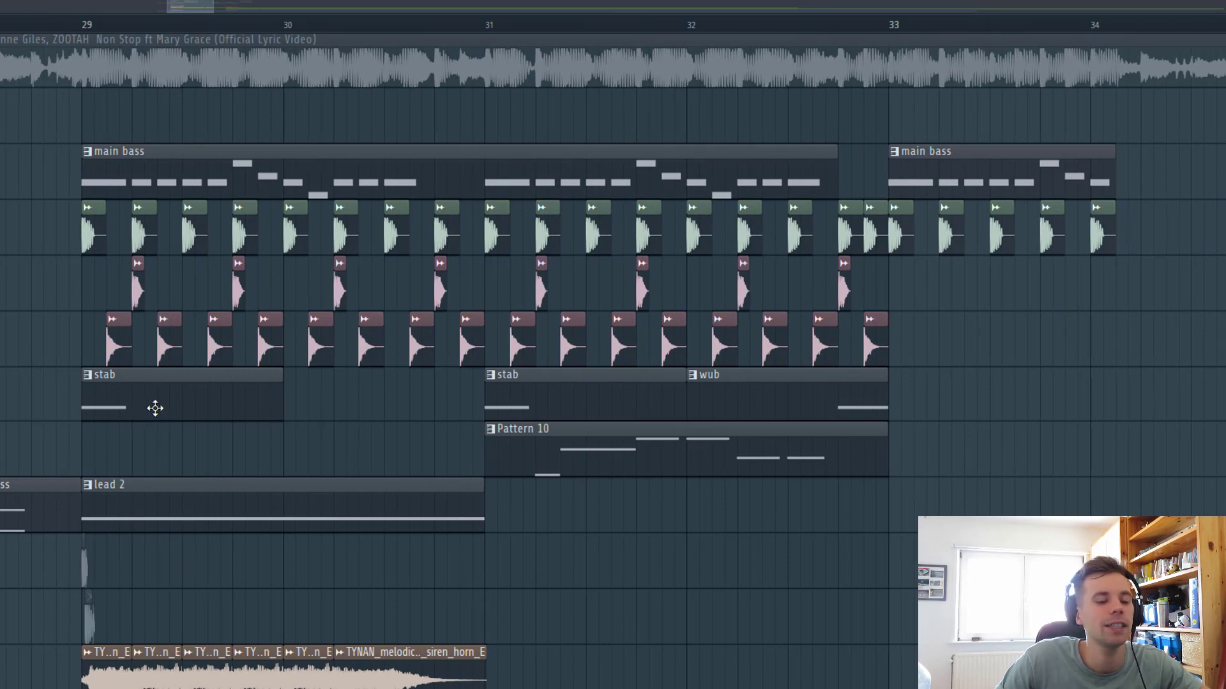
pyautogui.press('F6')
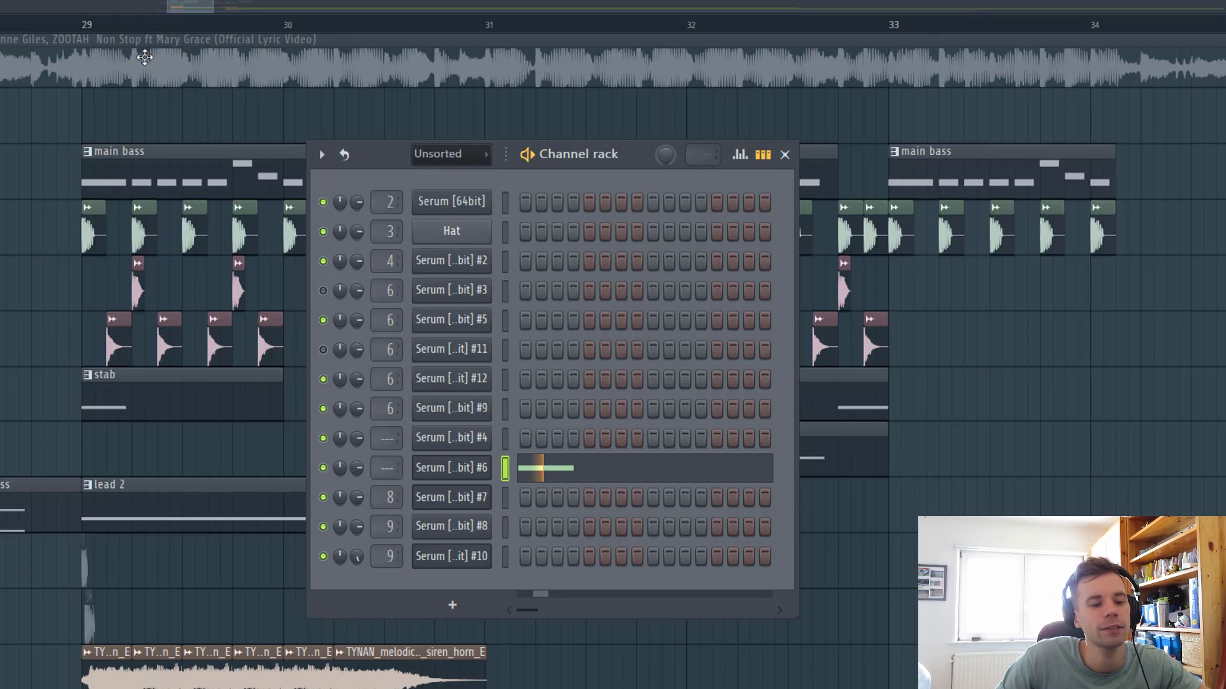
pyautogui.press('F6')
pyautogui.doubleClick(784, 388)
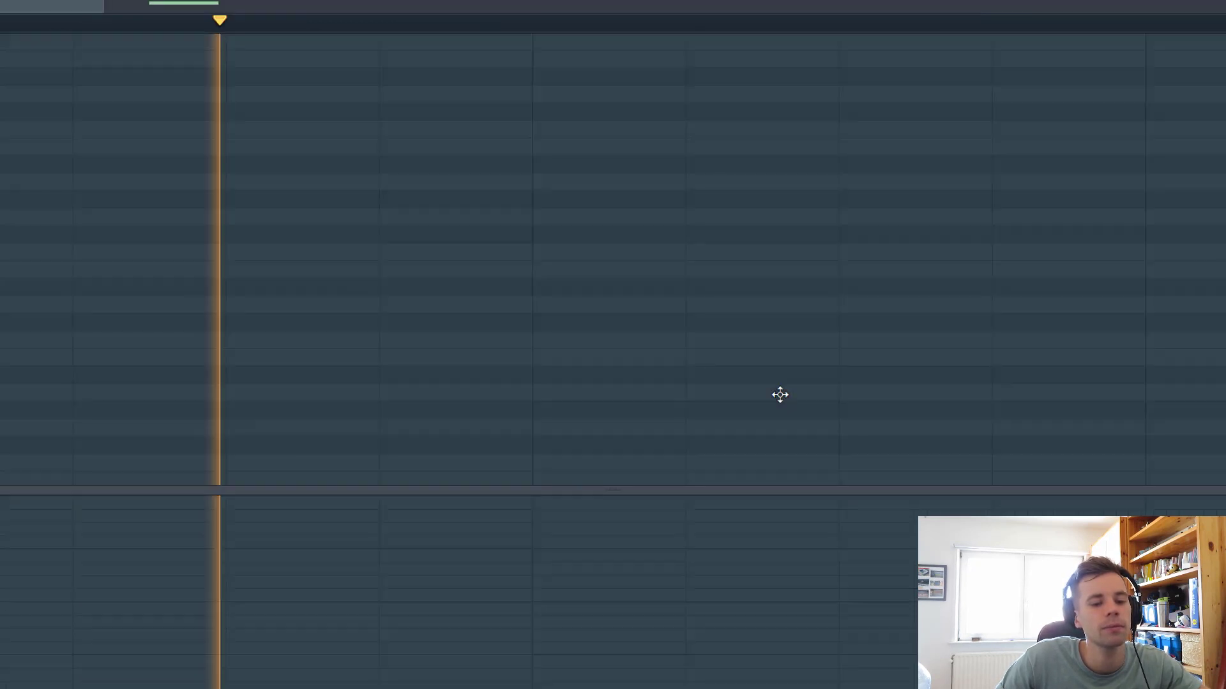
pyautogui.press('Escape')
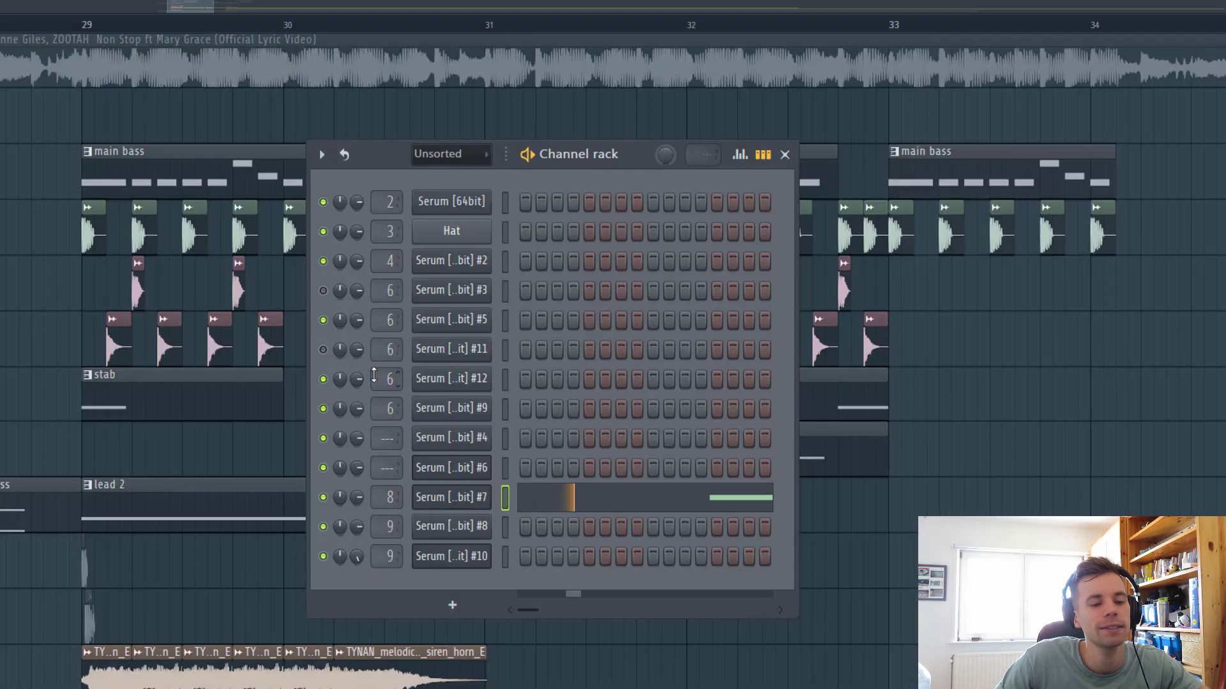
pyautogui.press('Escape')
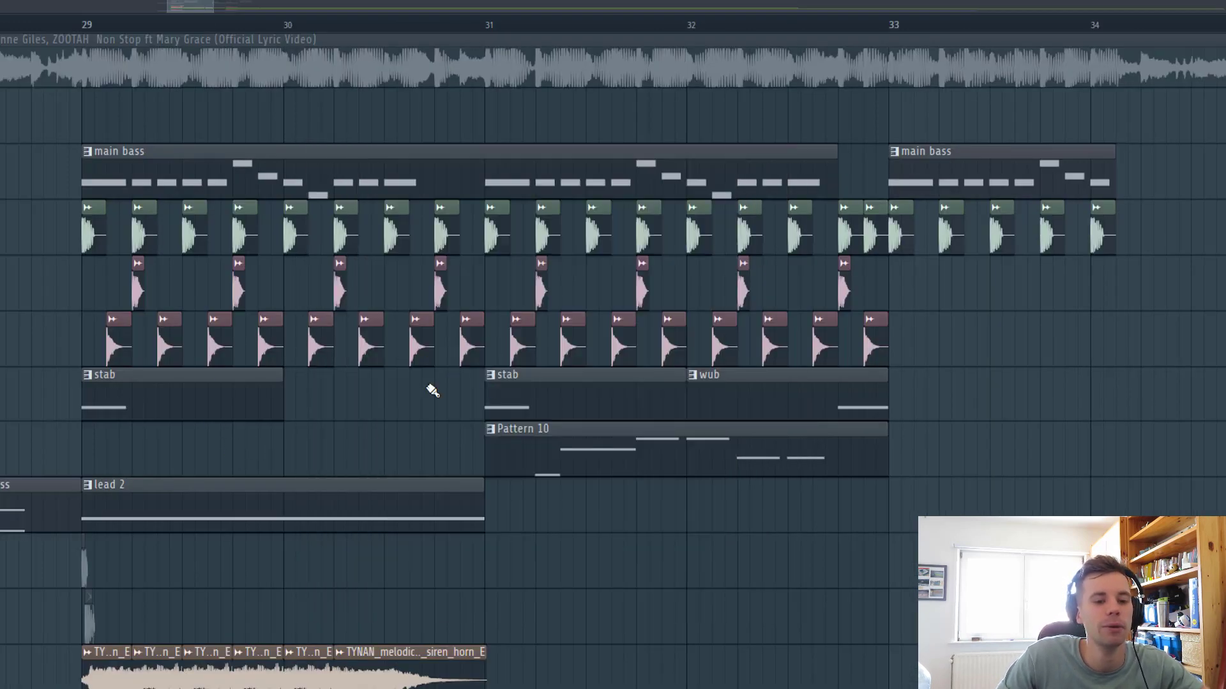
# Play the full arrangement from bar 27 with the fm bass, stab, wub, lead and drum tracks together, and stop playback
pyautogui.scroll(-3, 433, 391)
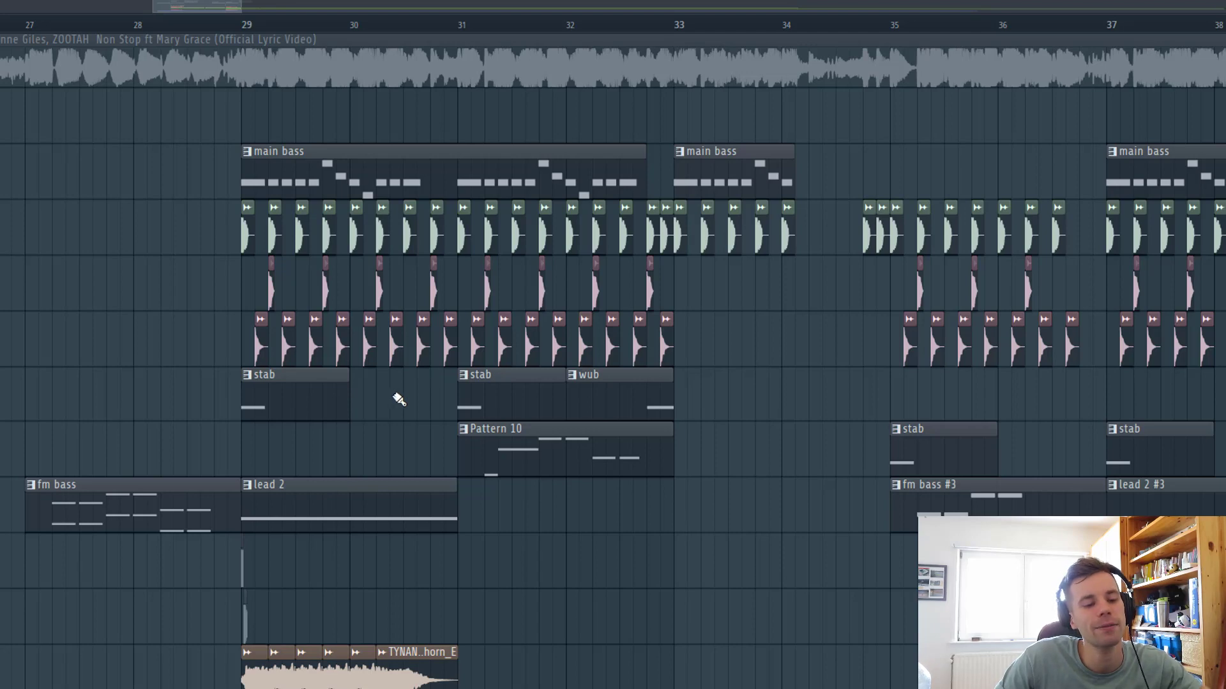
pyautogui.scroll(-3, 405, 409)
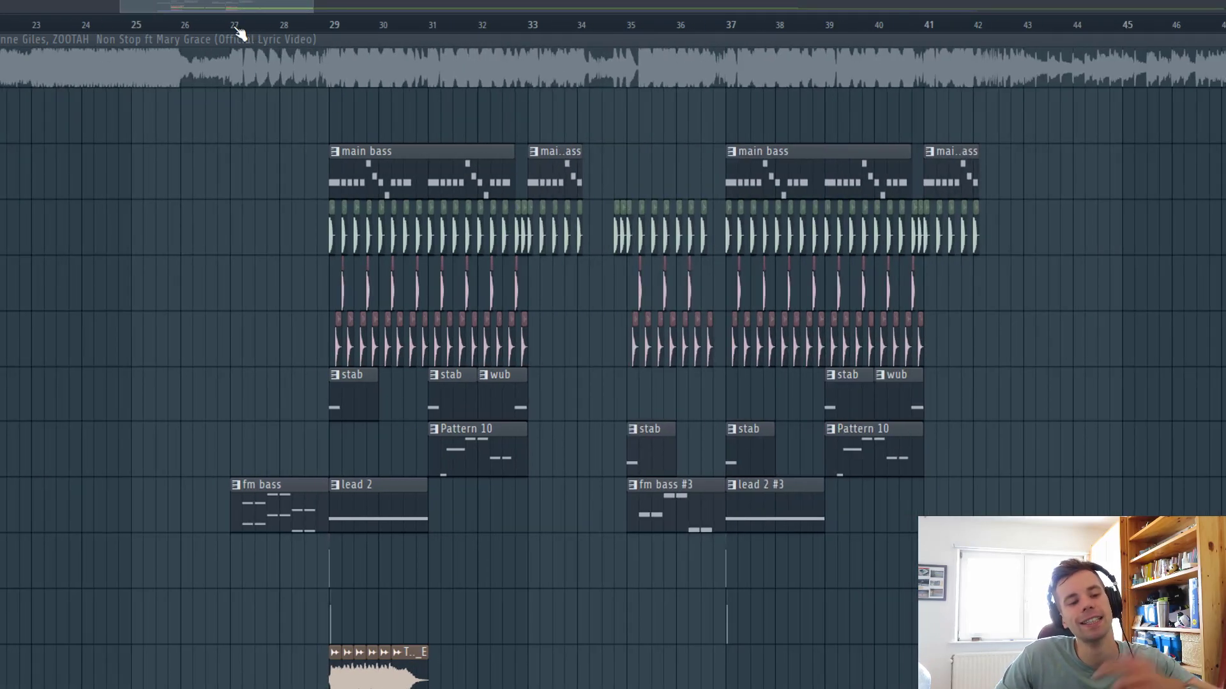
pyautogui.press('space')
pyautogui.scroll(-1, 208, 325)
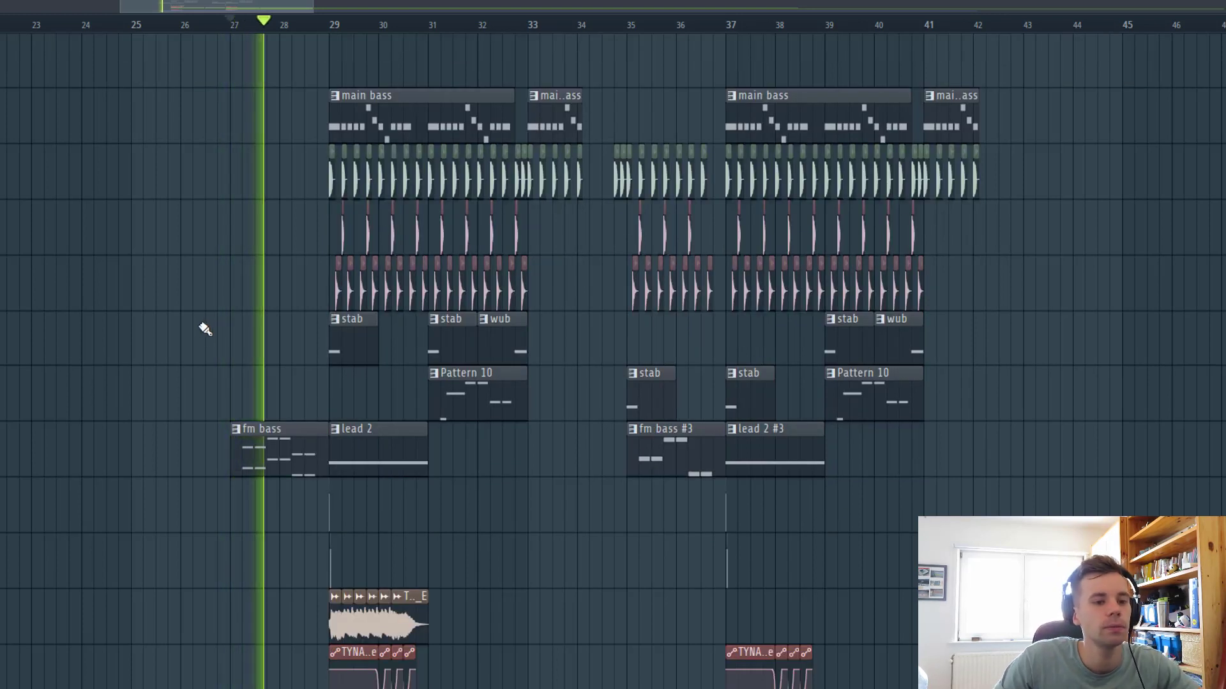
pyautogui.scroll(-1, 221, 358)
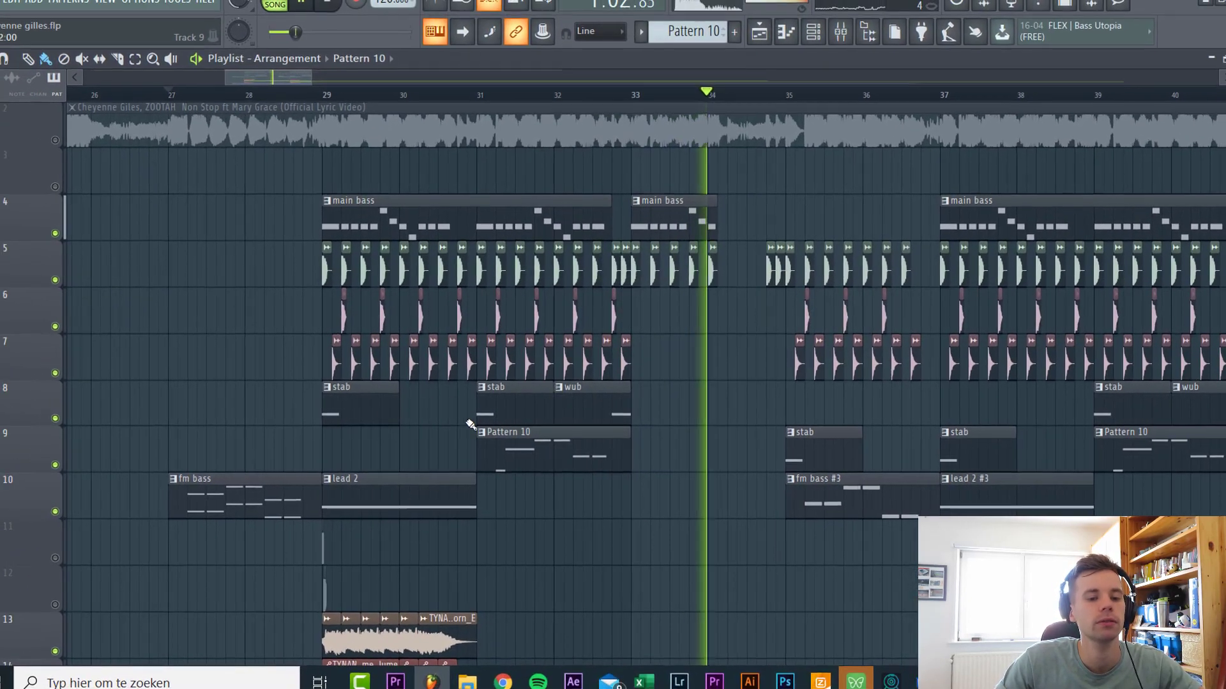
pyautogui.press('space')
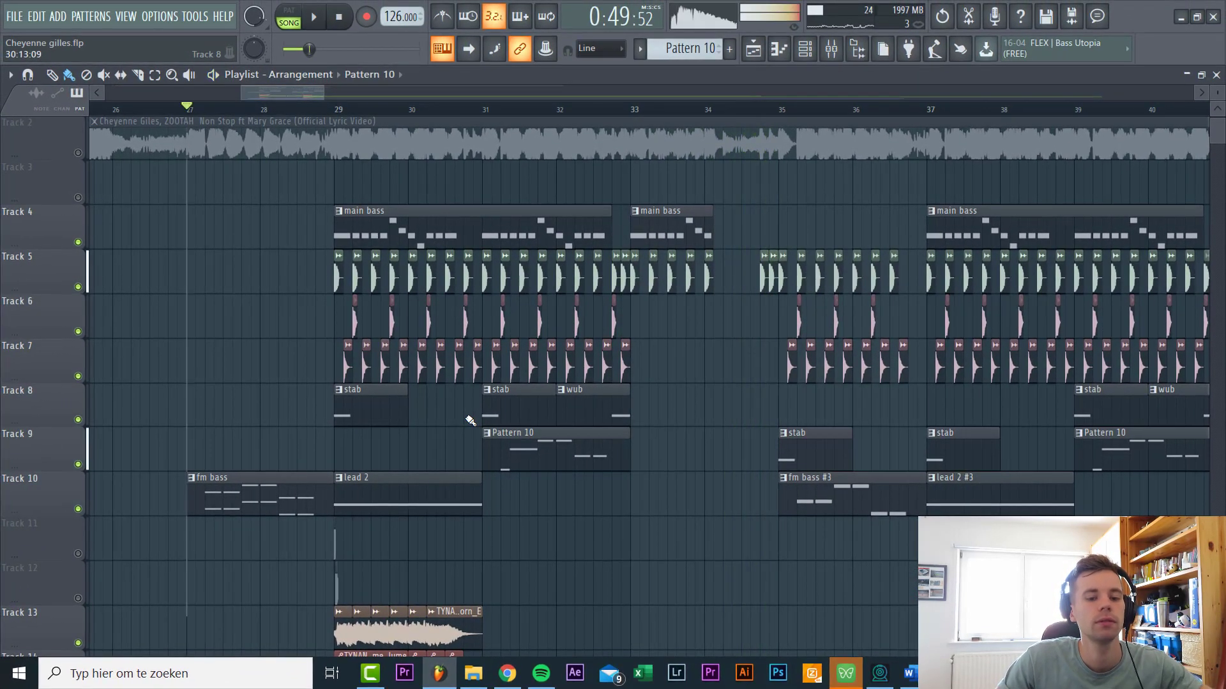